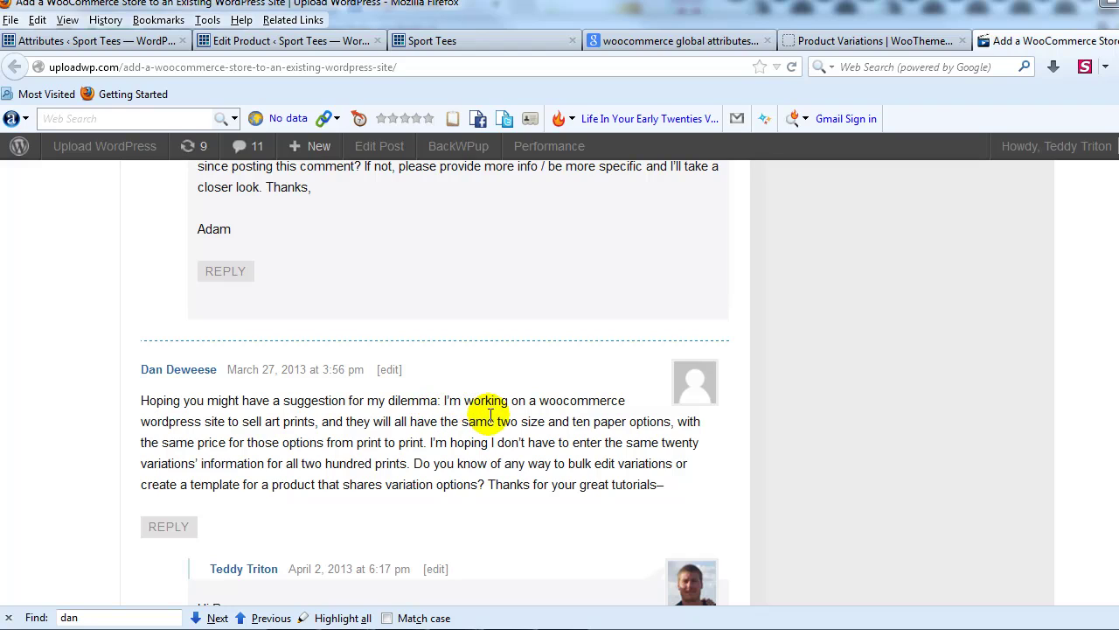
Examine the reader's comment about shared size and paper options, and look over the Sport Tees storefront home page.
drag(475, 421, 668, 422)
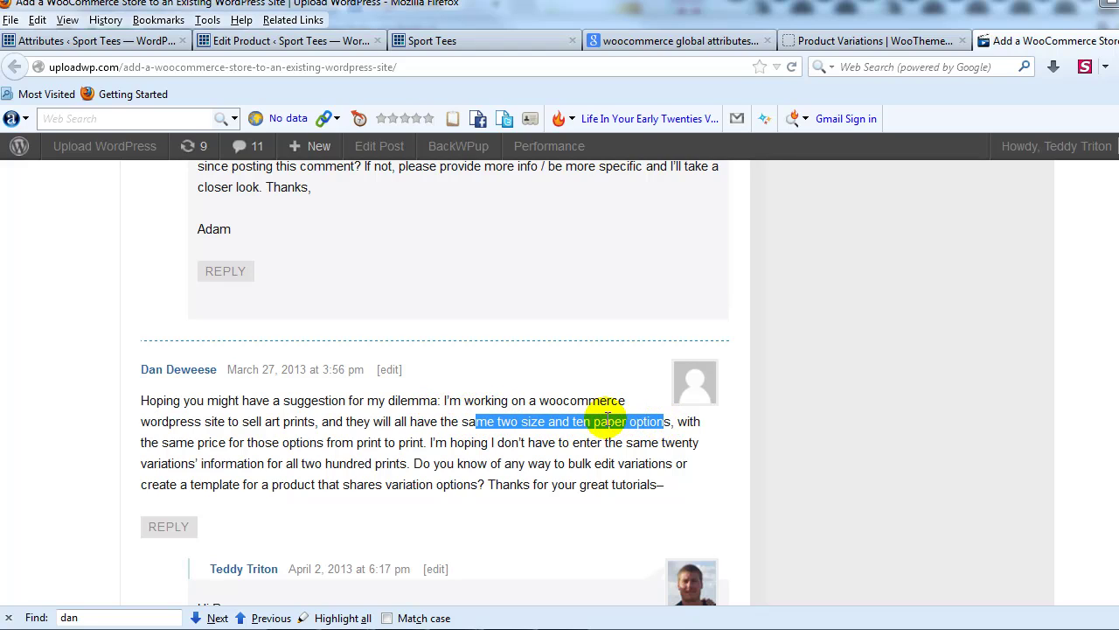
click(564, 413)
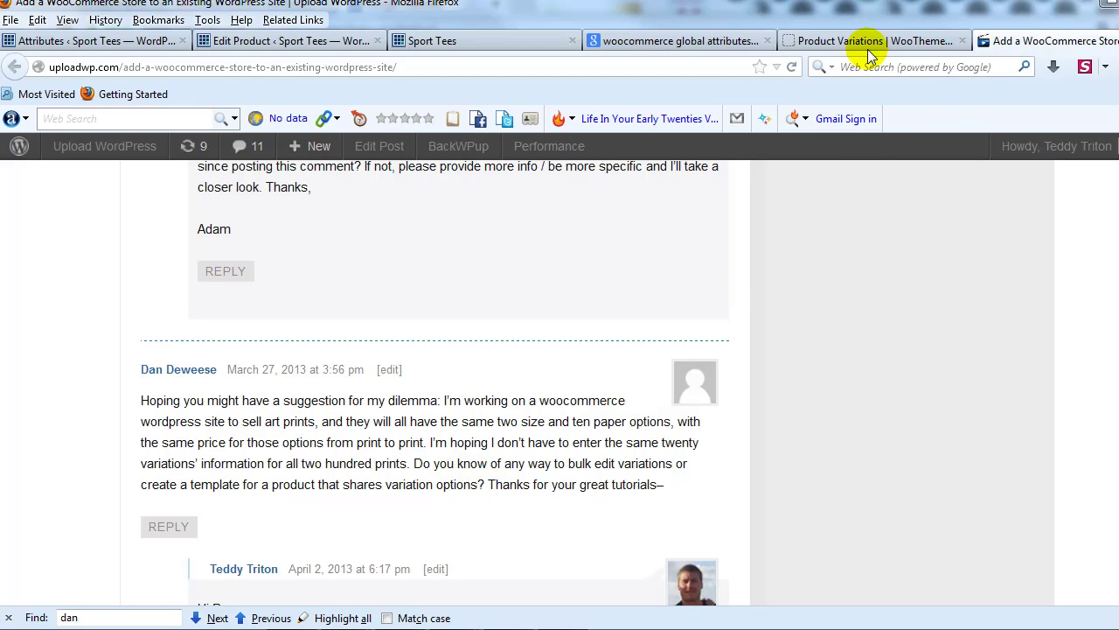
click(427, 43)
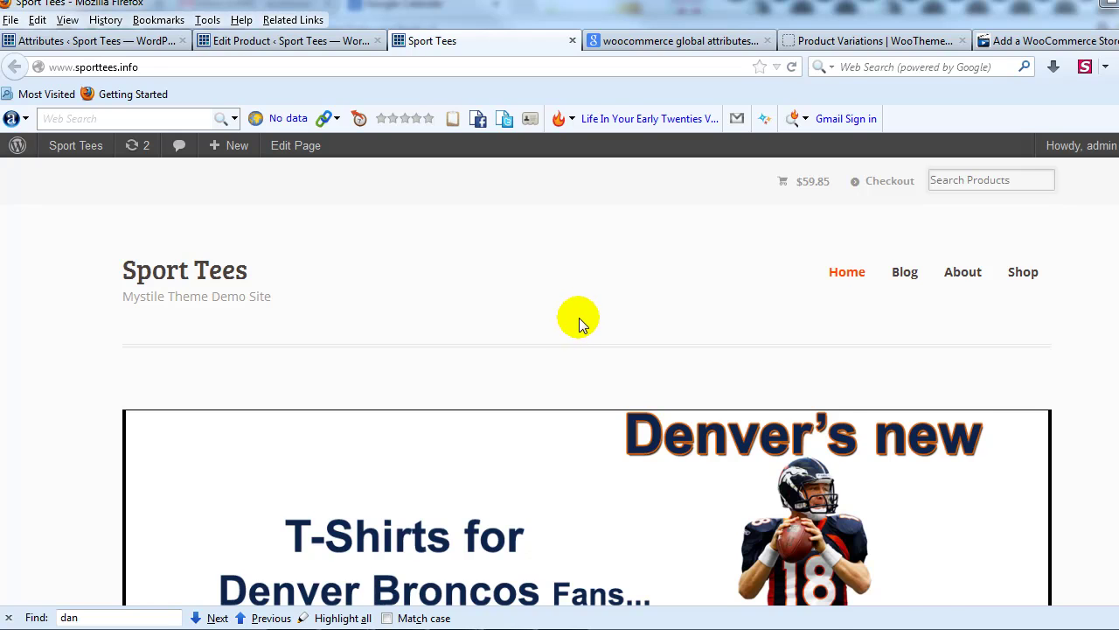
scroll(578, 321, down, 3)
scroll(579, 323, up, 2)
scroll(579, 325, up, 1)
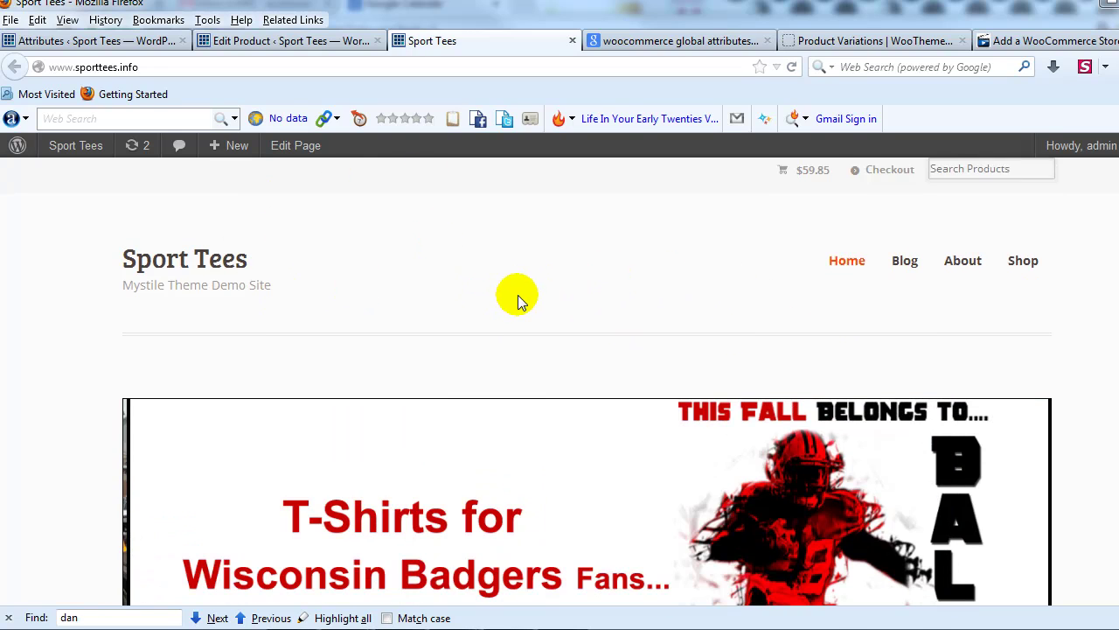
scroll(517, 295, down, 8)
scroll(520, 317, up, 10)
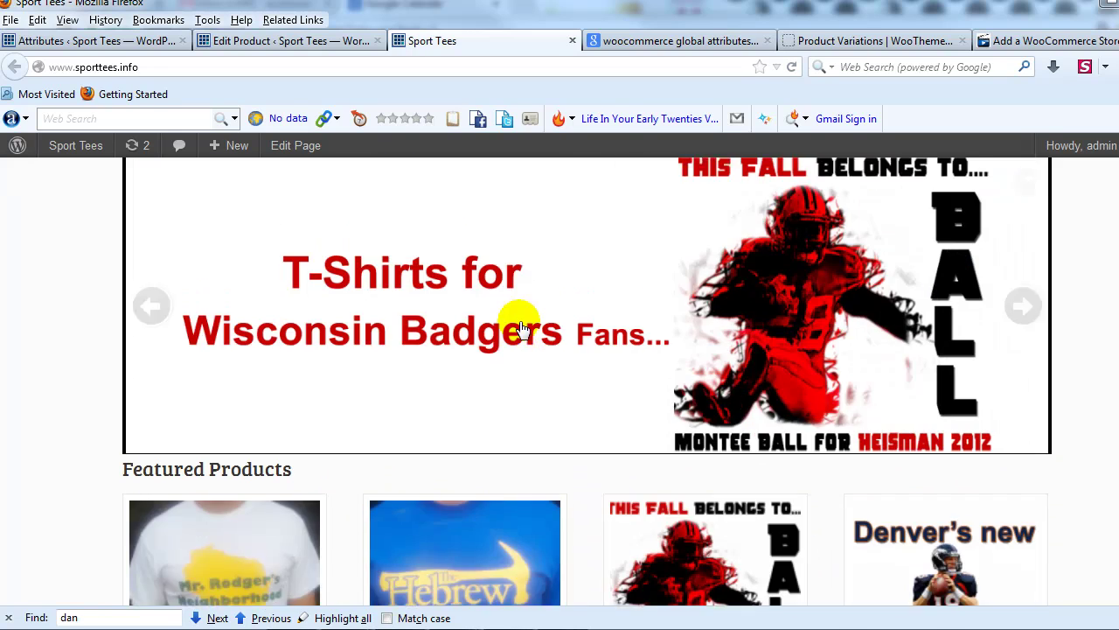
Switch to the product Attributes admin page and examine the form for adding a new attribute.
click(302, 44)
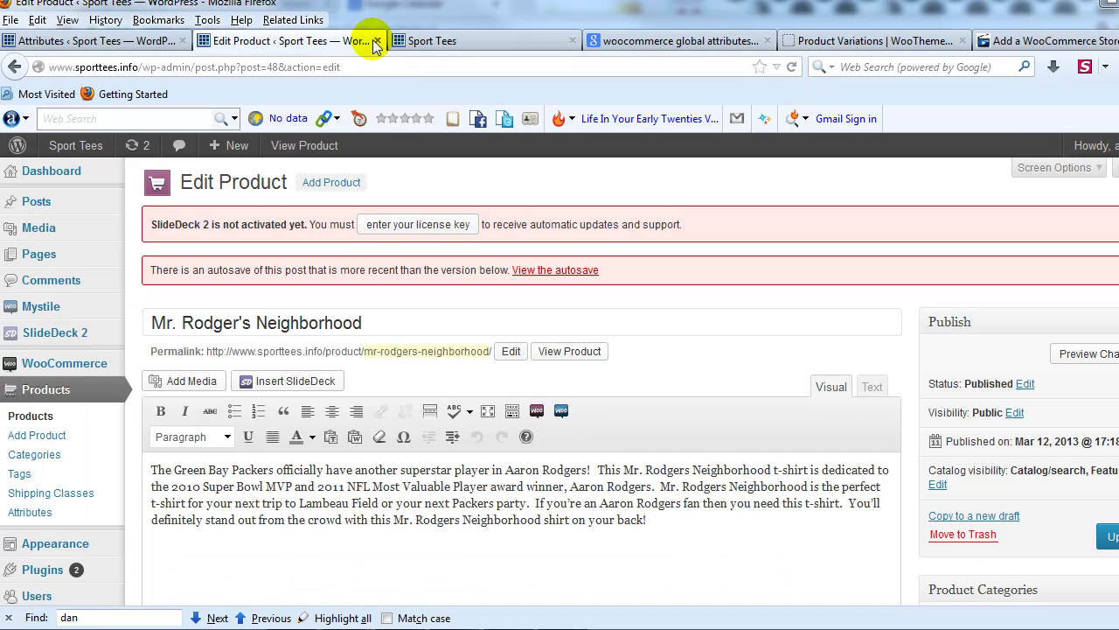
click(419, 44)
click(129, 44)
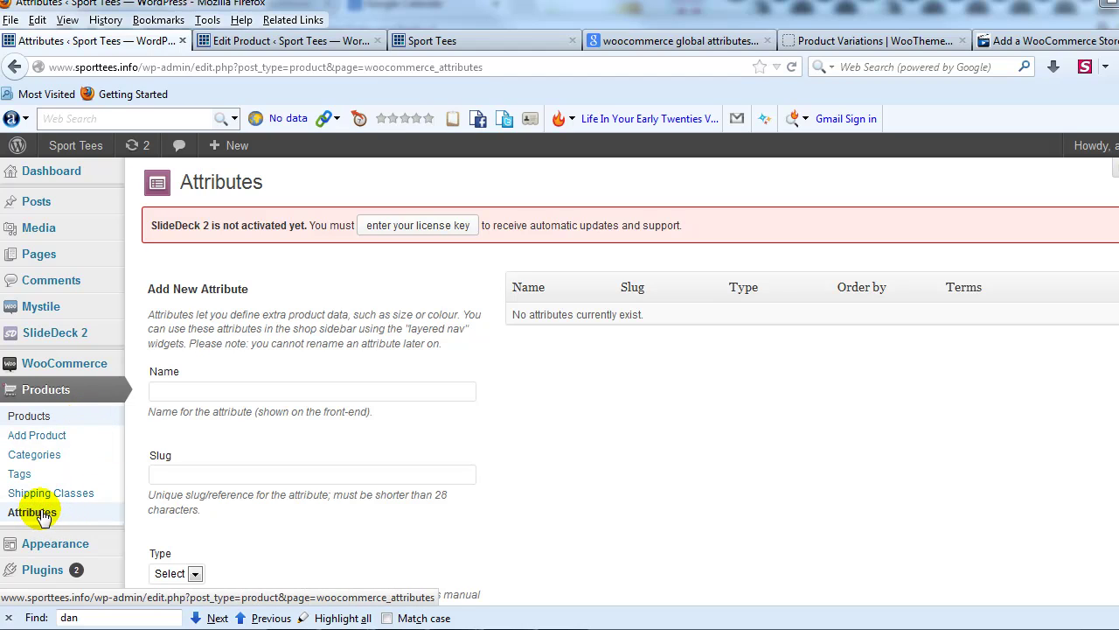
scroll(435, 341, down, 1)
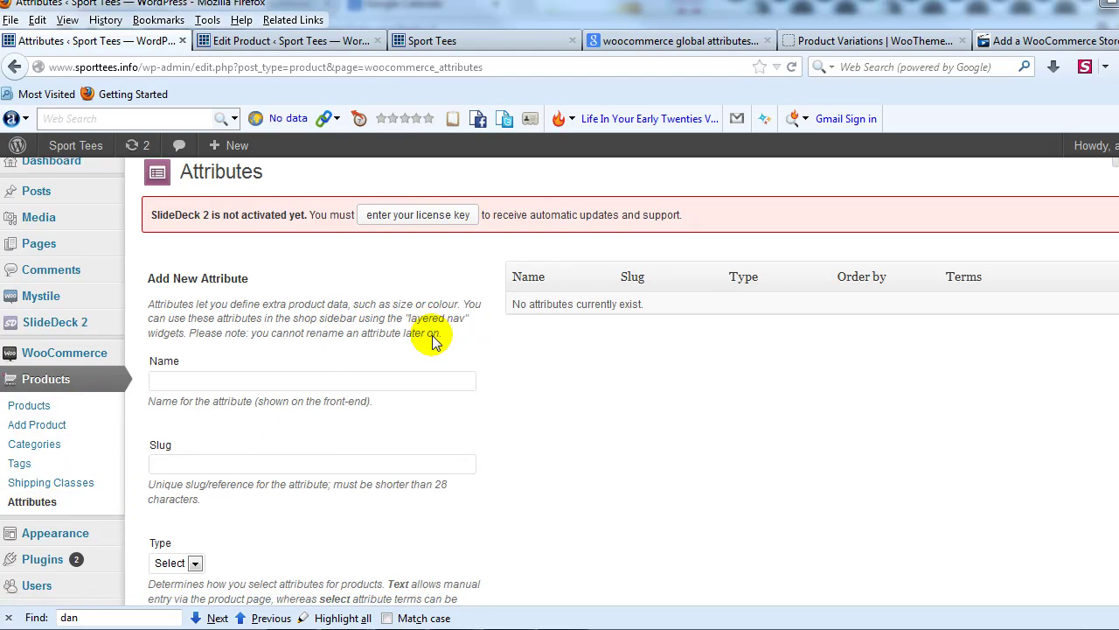
scroll(434, 341, down, 1)
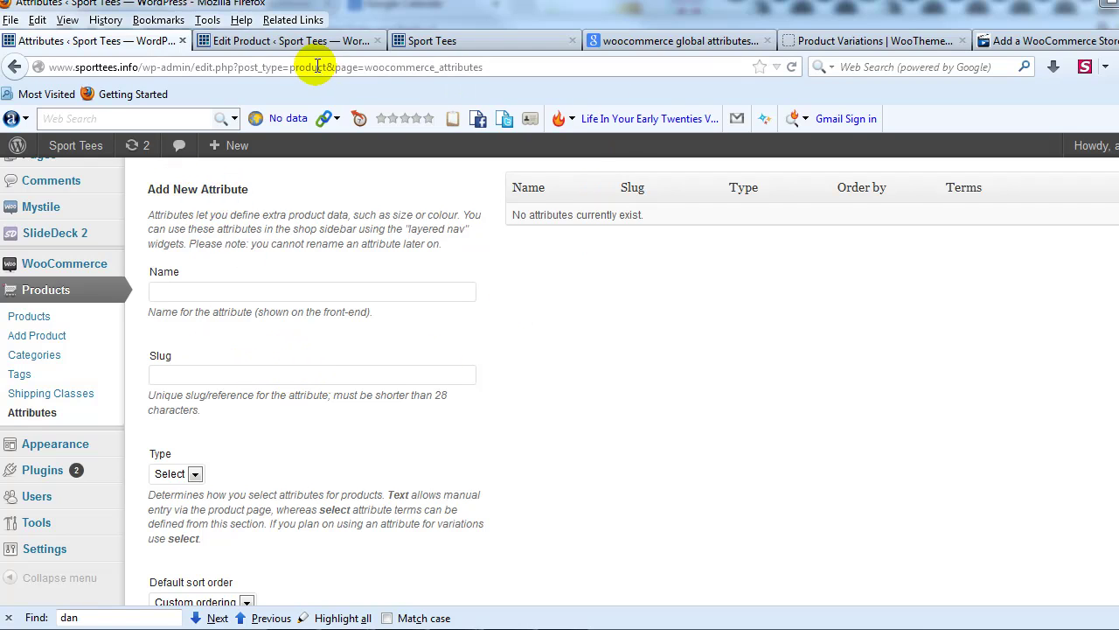
Look through the featured products and product categories on the Sport Tees storefront home page.
click(438, 41)
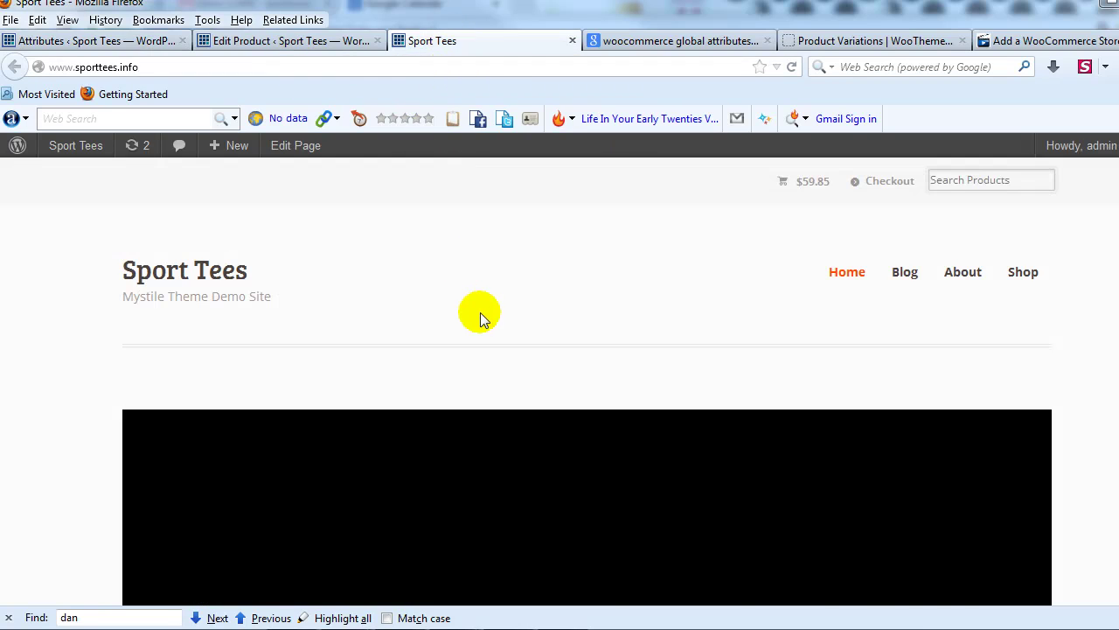
scroll(487, 320, down, 10)
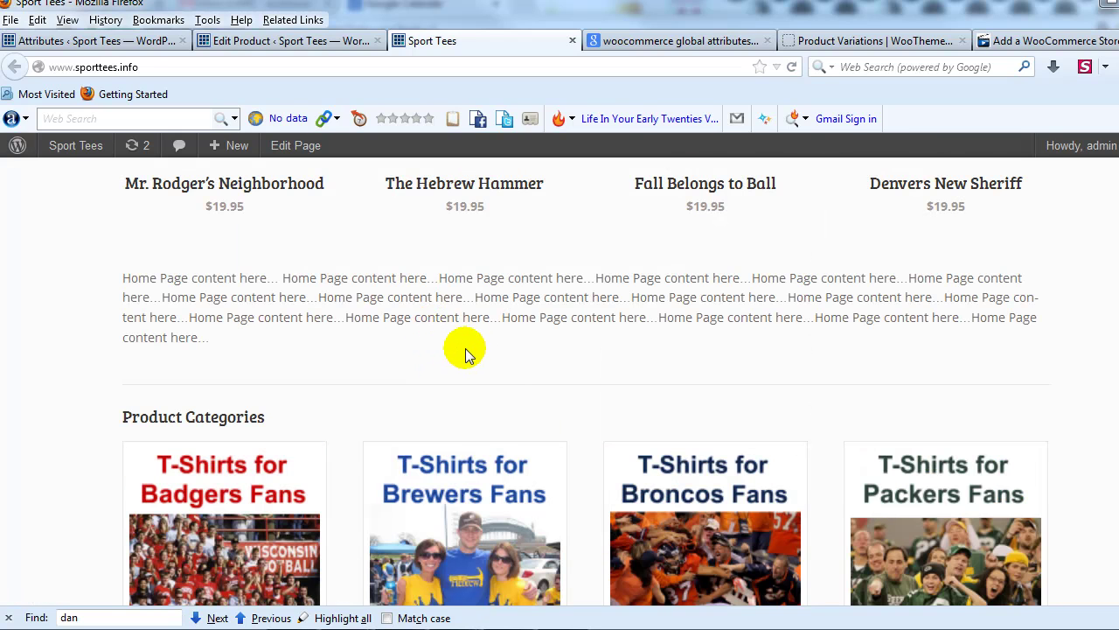
scroll(468, 354, down, 1)
scroll(470, 357, up, 5)
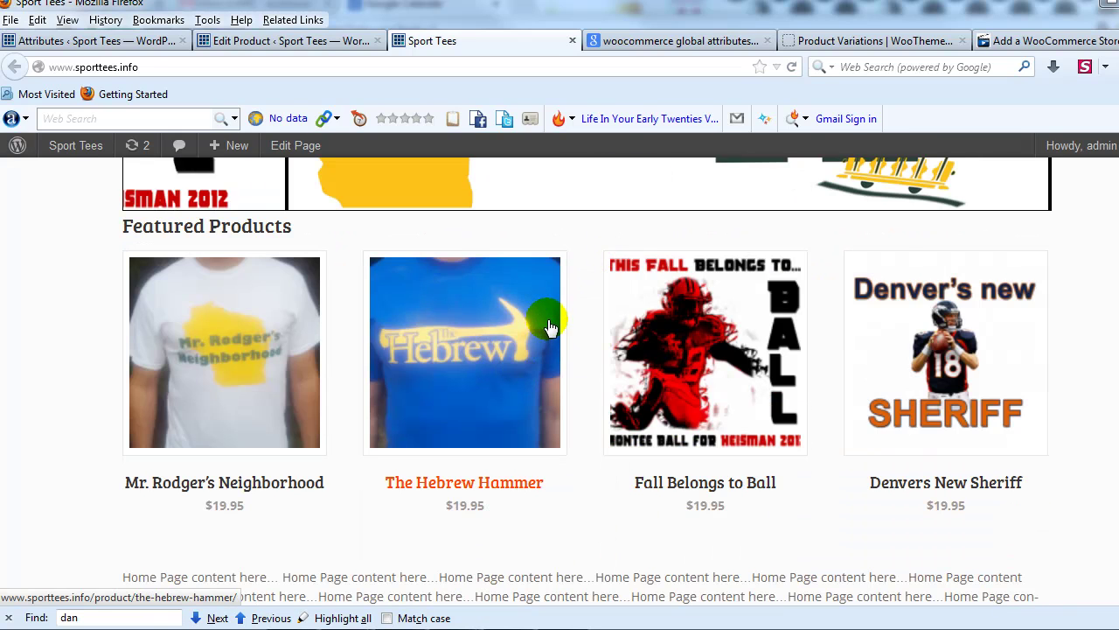
scroll(662, 390, up, 2)
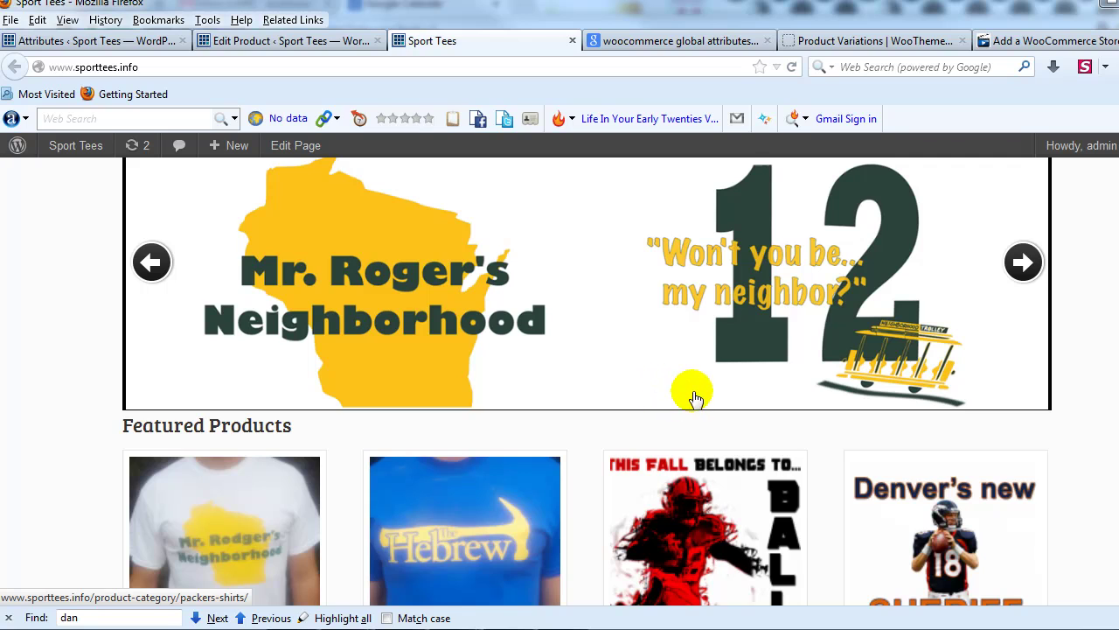
scroll(682, 393, down, 2)
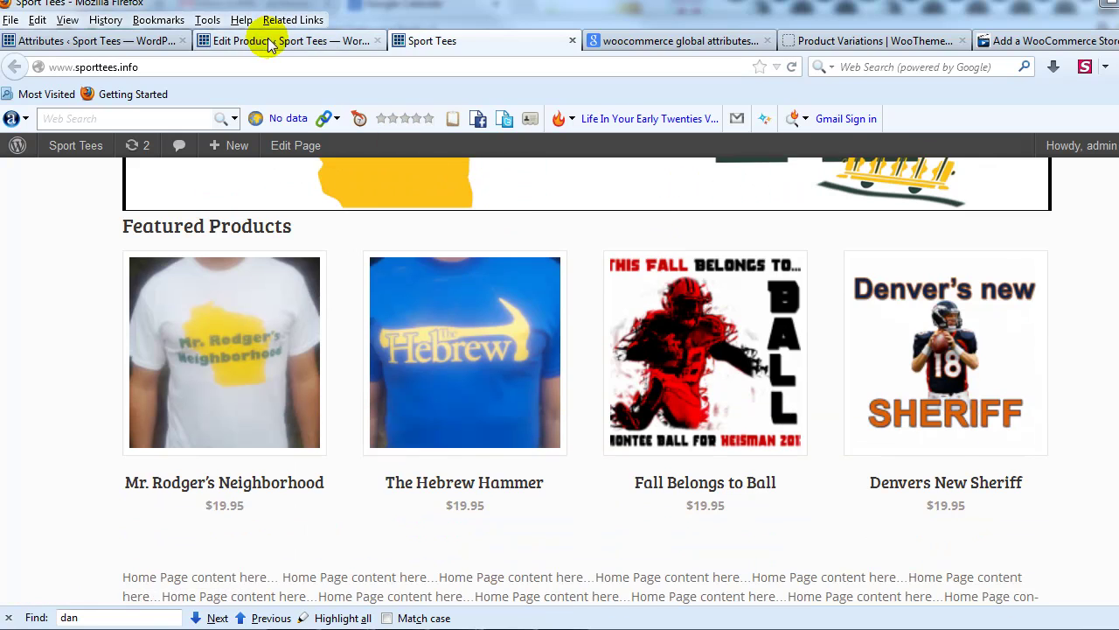
Return to the product Attributes page and fill in a new attribute named Size with the slug size.
click(274, 42)
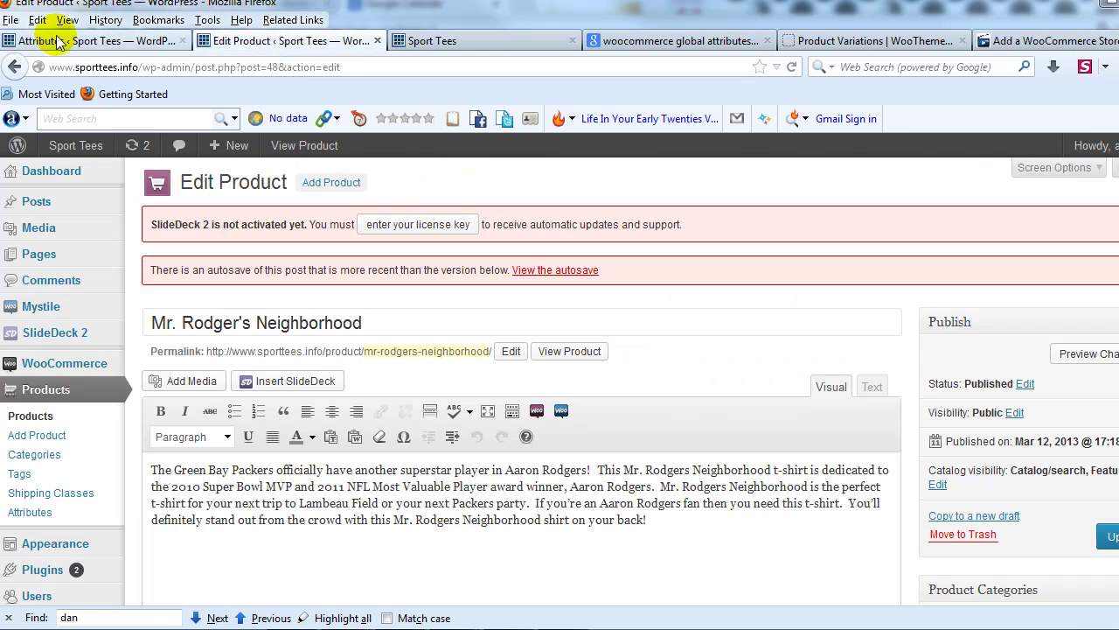
click(46, 41)
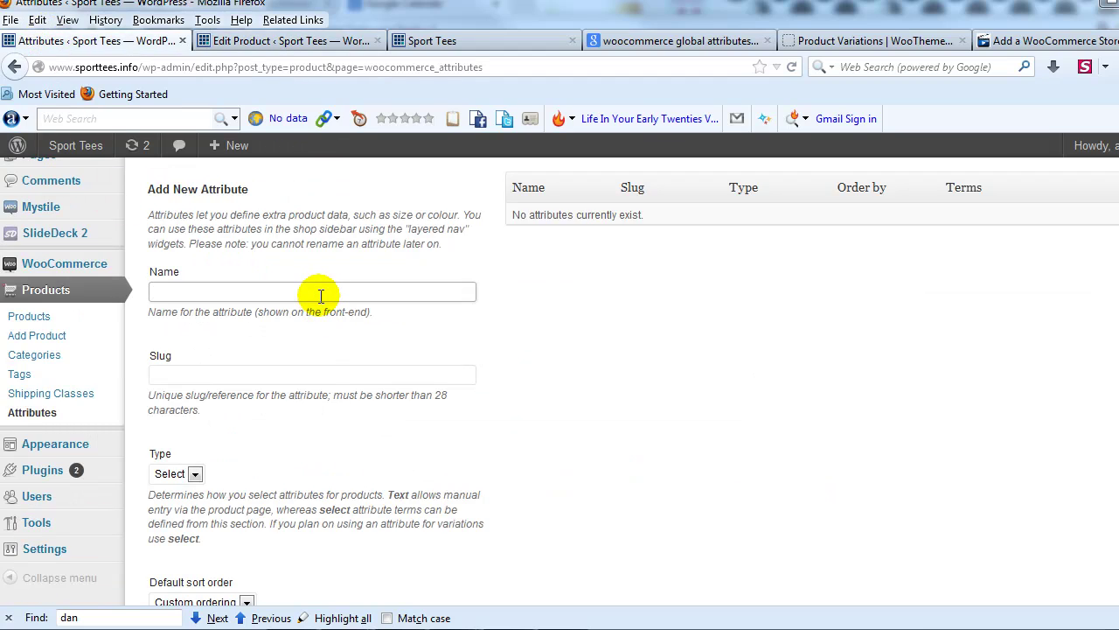
click(321, 295)
text(Si)
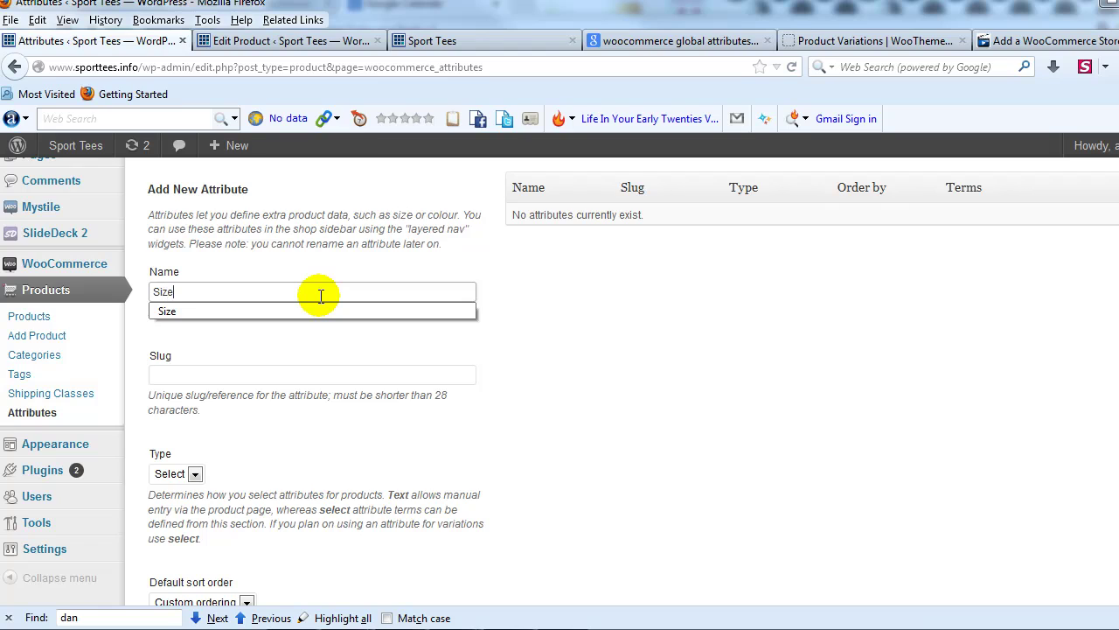
text(ze)
key(Tab)
text(s)
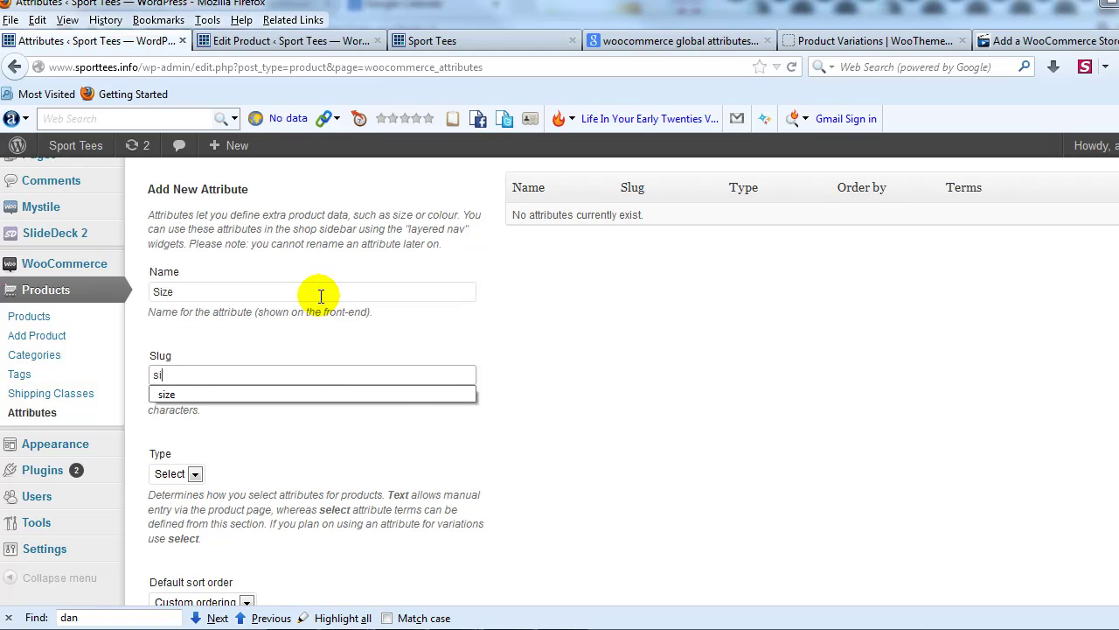
key(BackSpace)
text(size)
click(313, 434)
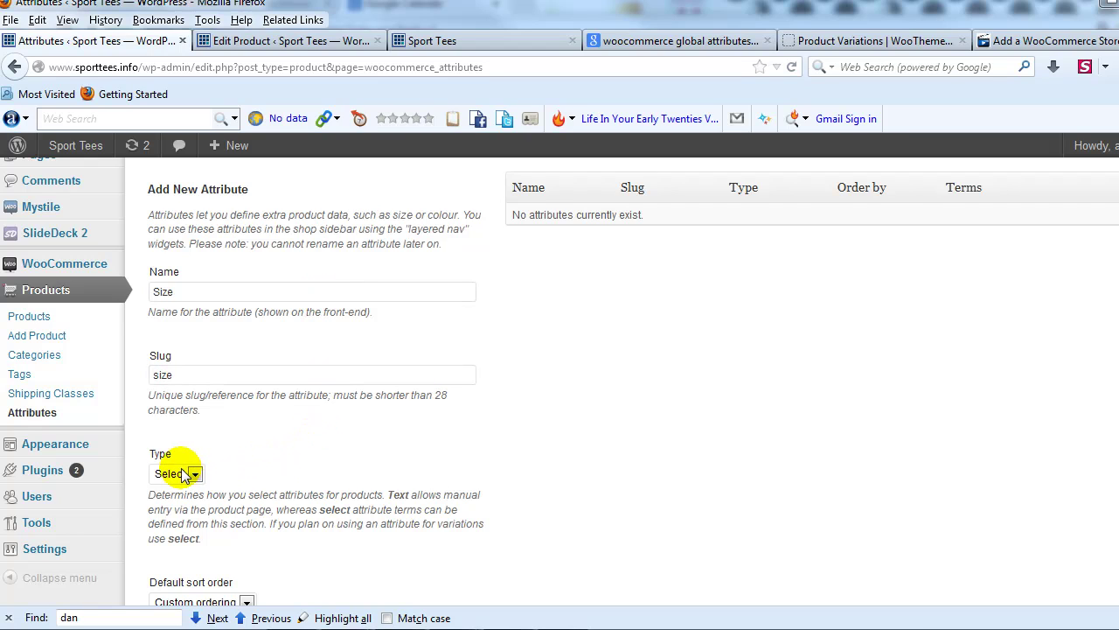
Add the Size attribute with type Select and Custom ordering as its default sort order.
click(322, 445)
scroll(338, 445, down, 3)
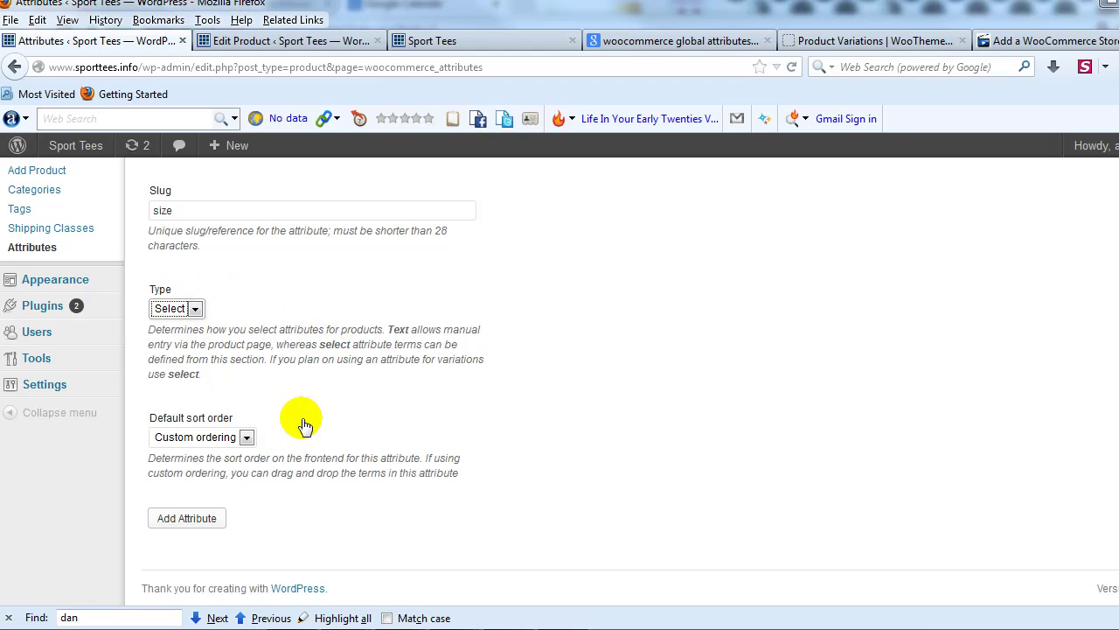
key(Tab)
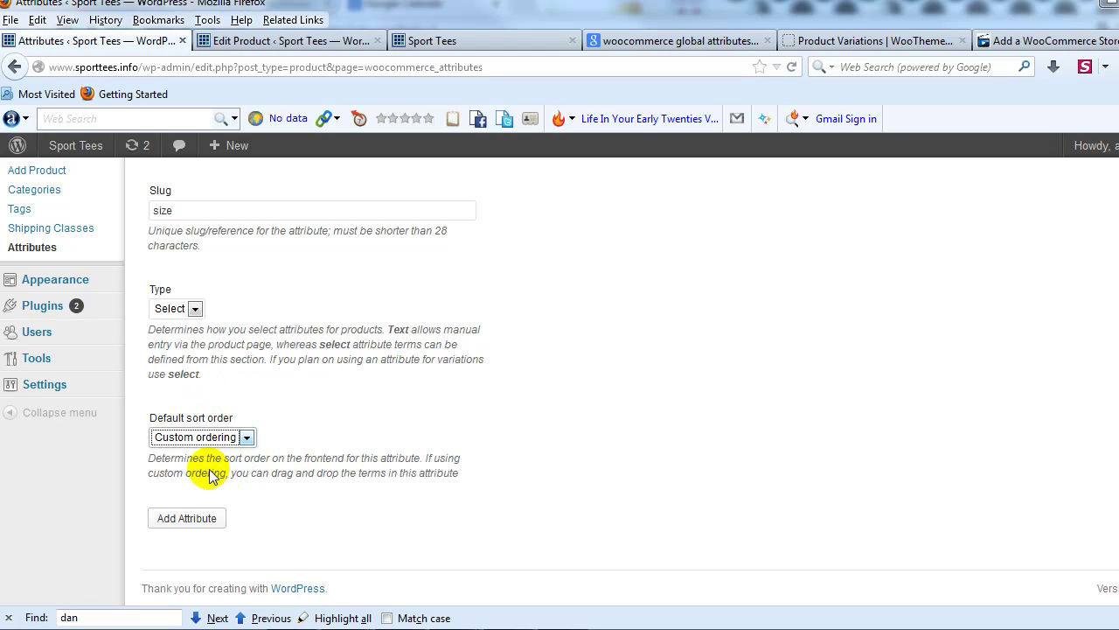
click(186, 518)
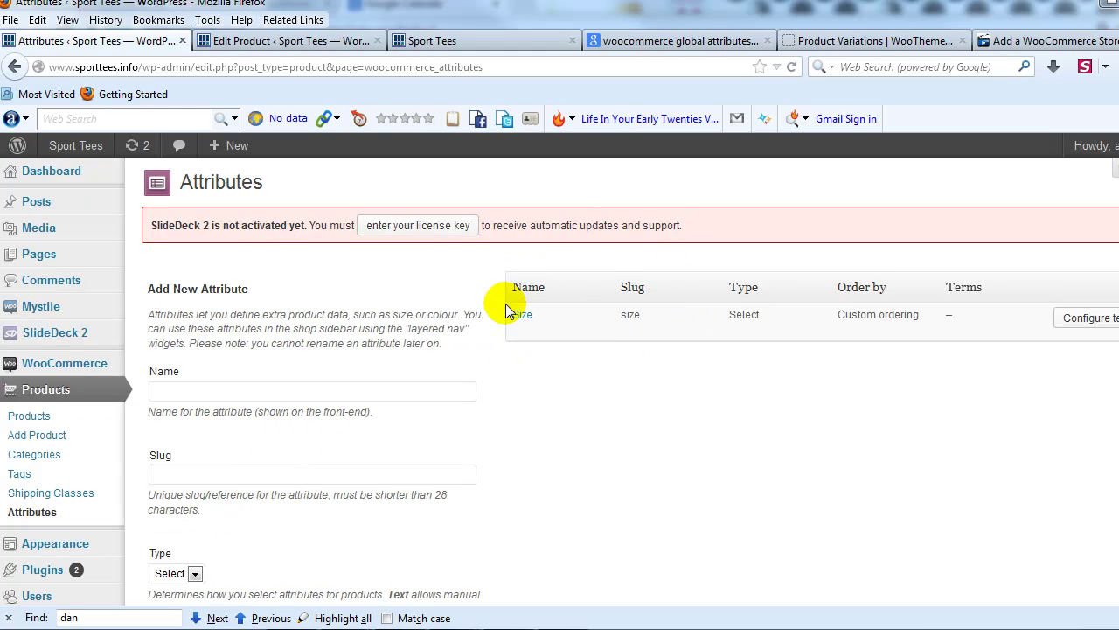
Open the Size attribute's terms and add a term named Small with the slug small and no parent.
mouse_move(529, 320)
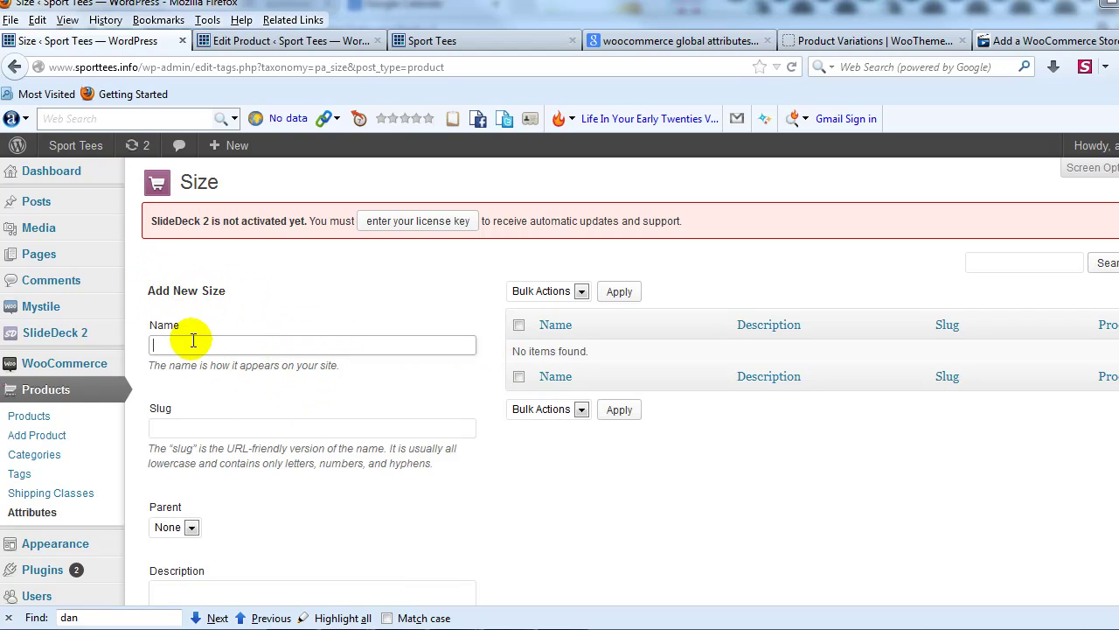
text(mall)
key(Tab)
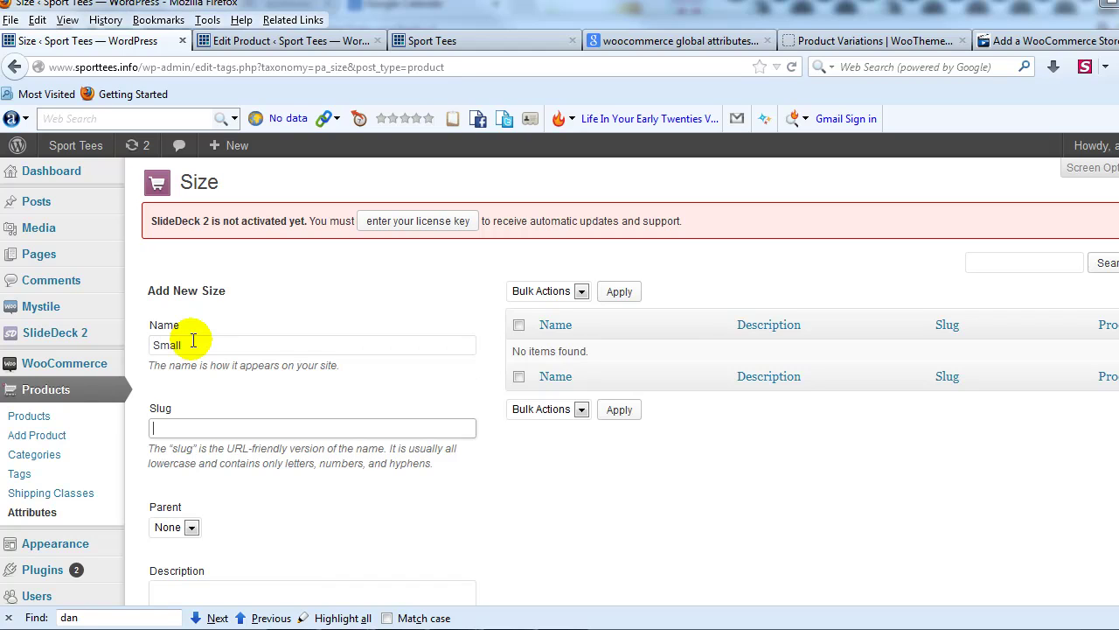
text(small)
click(255, 529)
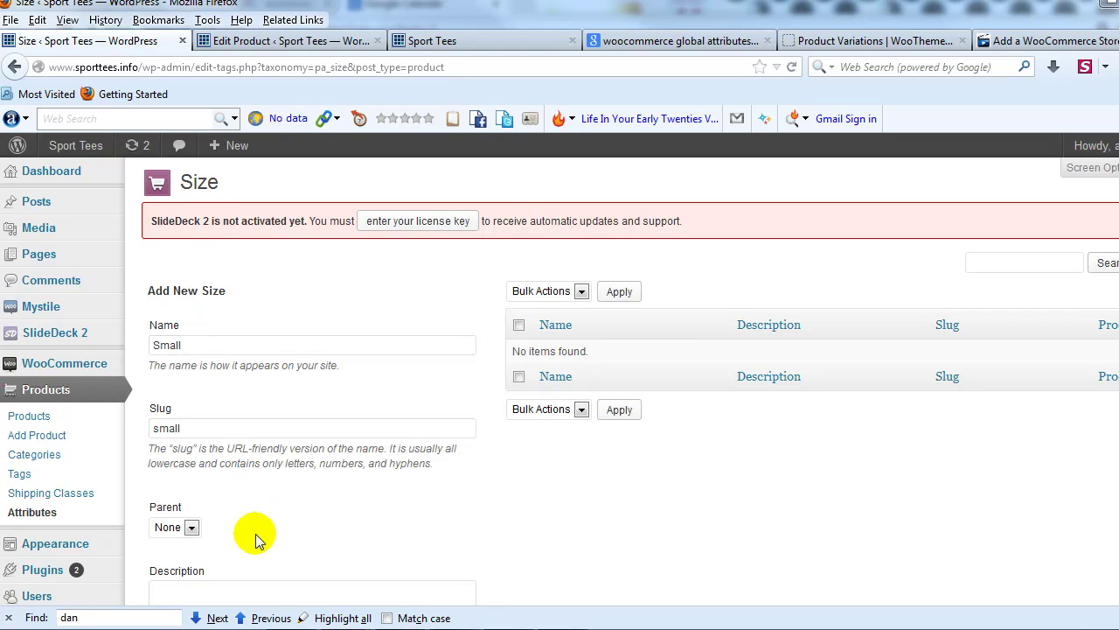
scroll(257, 490, down, 4)
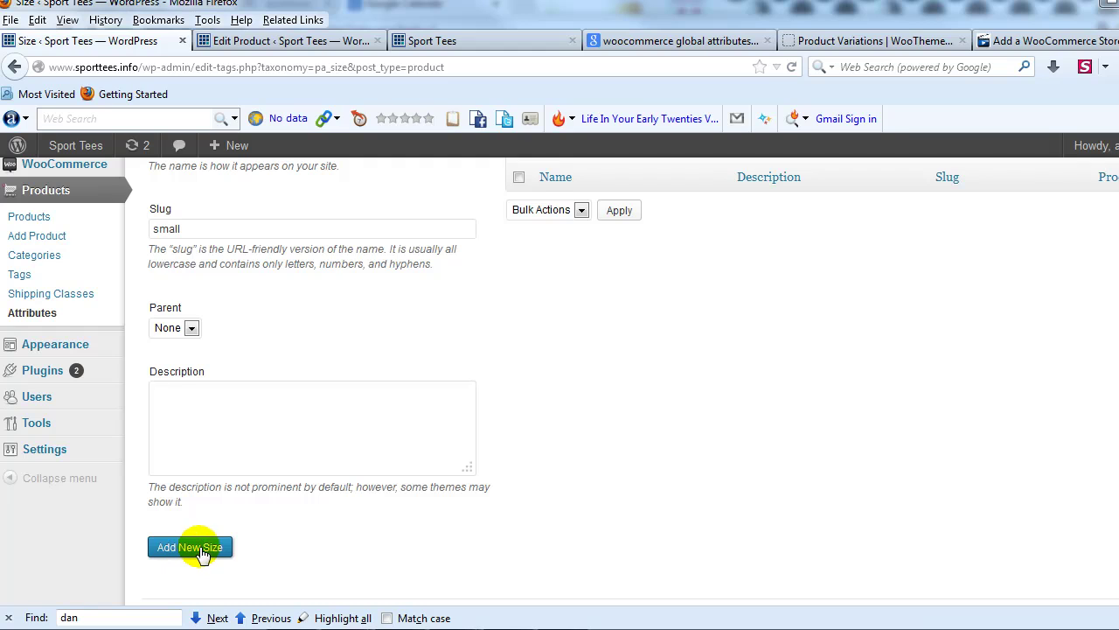
click(201, 551)
Add a Size term named Medium with the slug medium and no parent, and close the browser's find bar.
scroll(350, 507, up, 4)
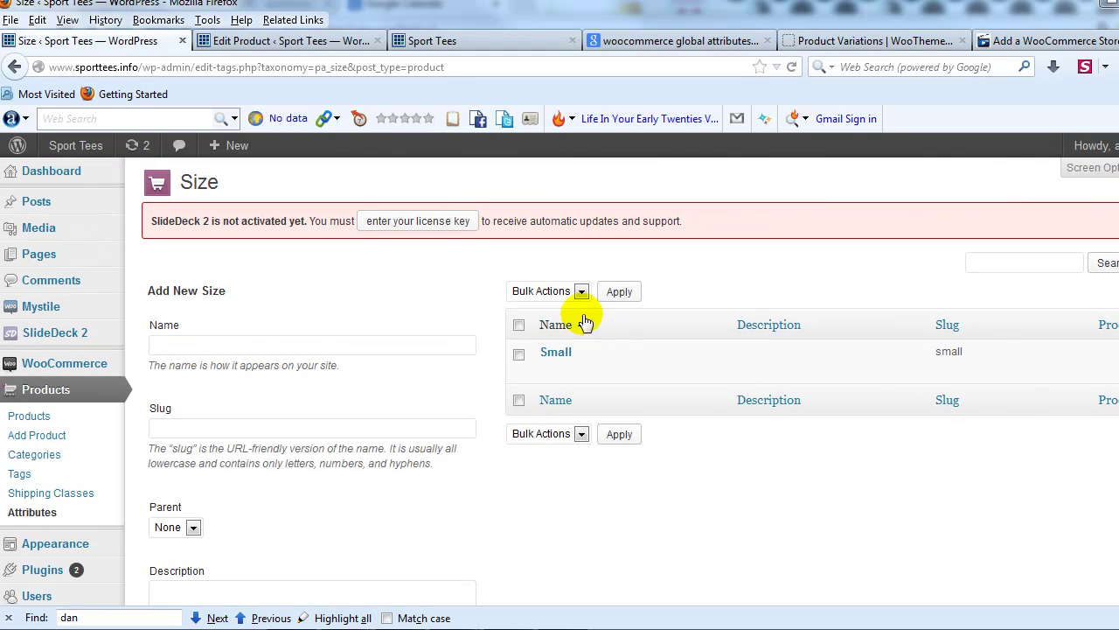
click(336, 344)
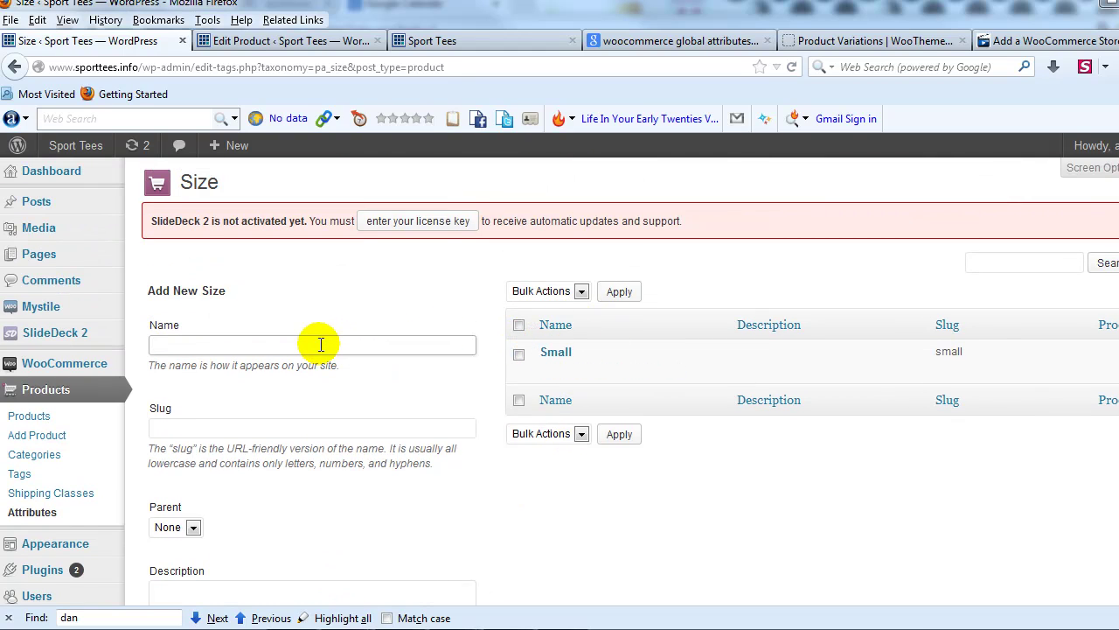
text(Medium)
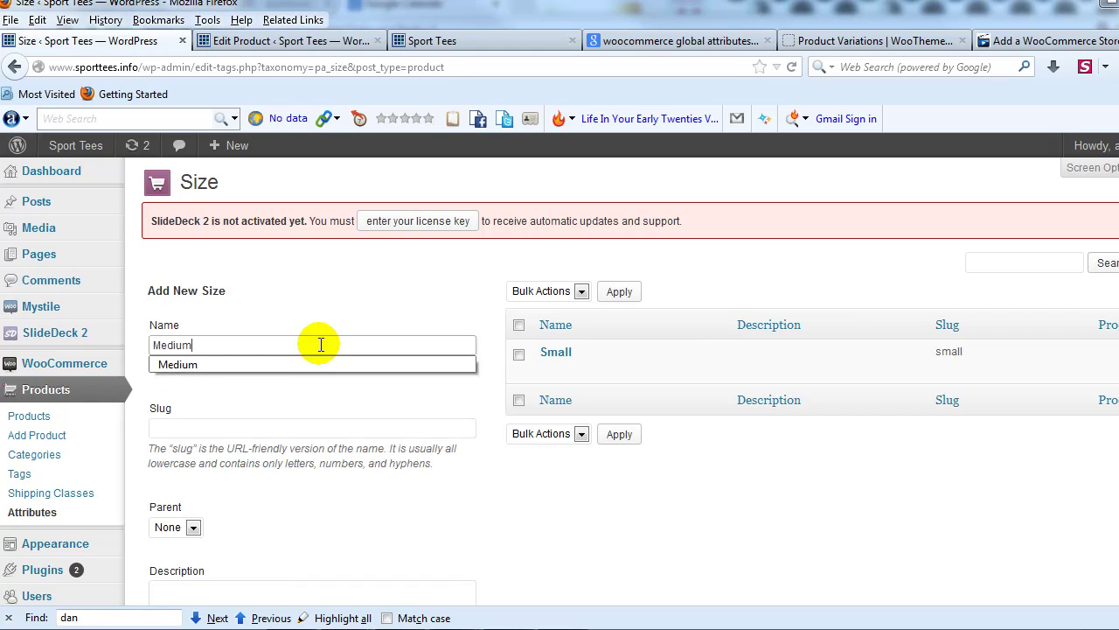
key(Tab)
text(med)
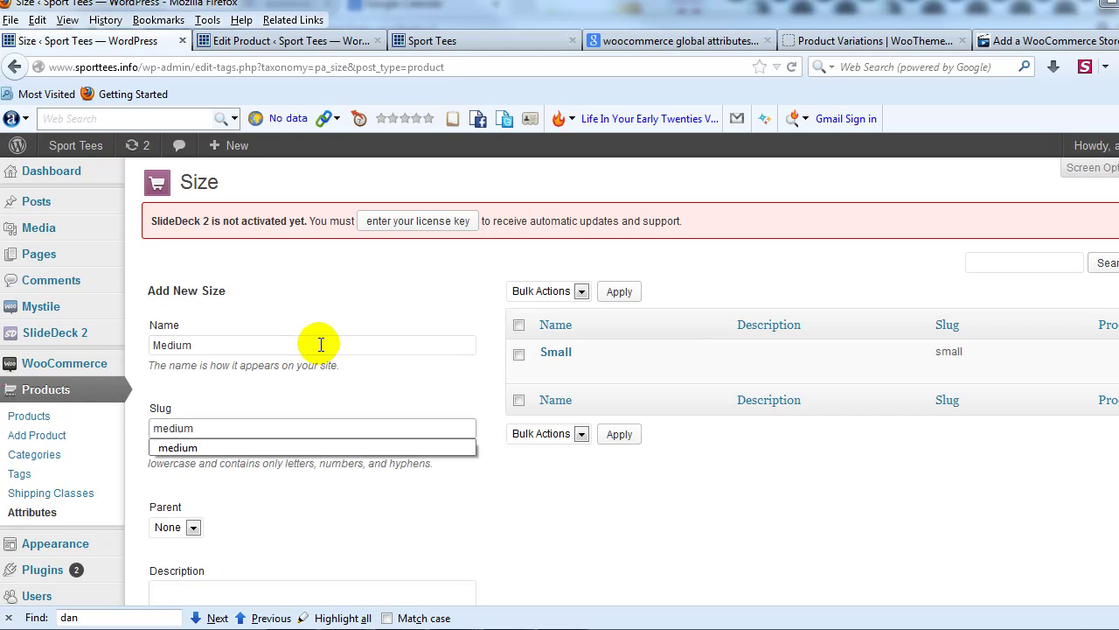
key(Tab)
click(324, 616)
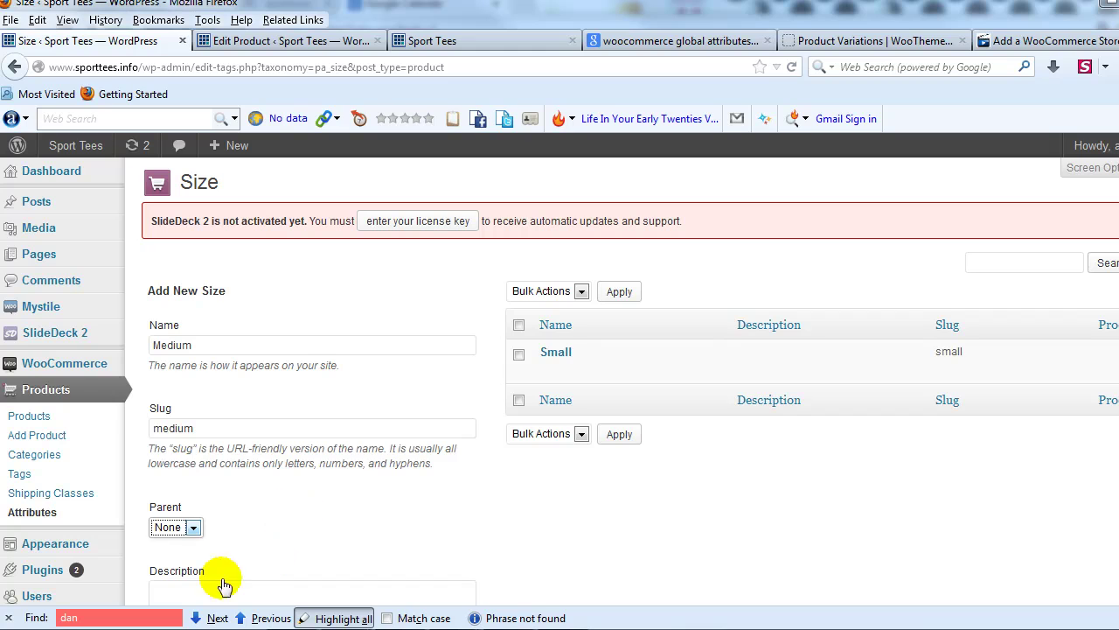
click(9, 618)
scroll(369, 517, down, 5)
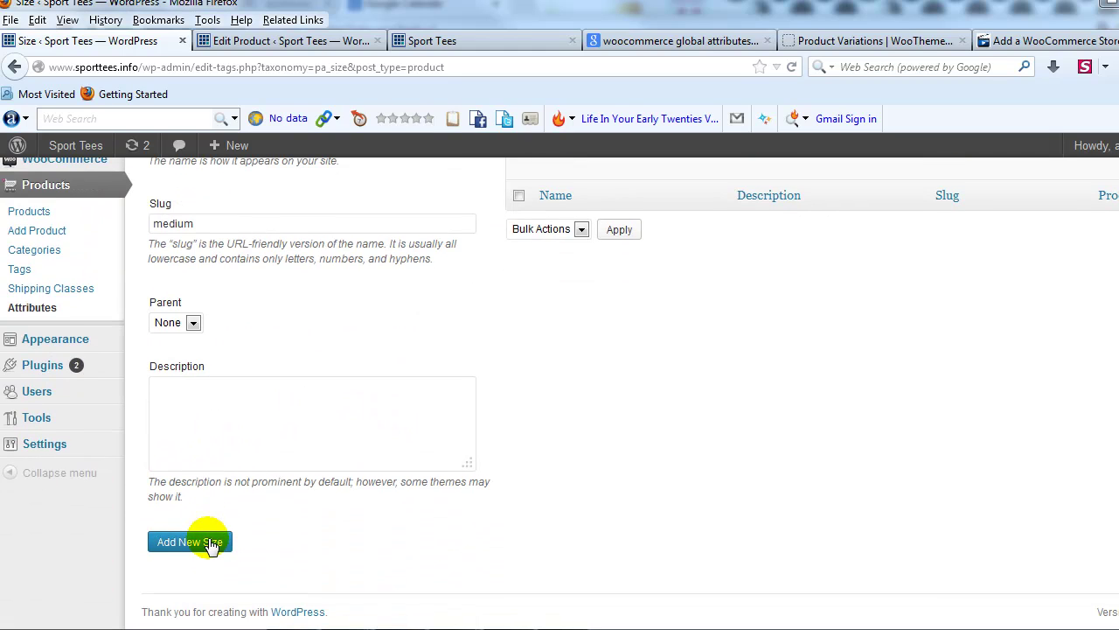
Add a Size term named Large with the slug large and no parent.
scroll(280, 542, up, 5)
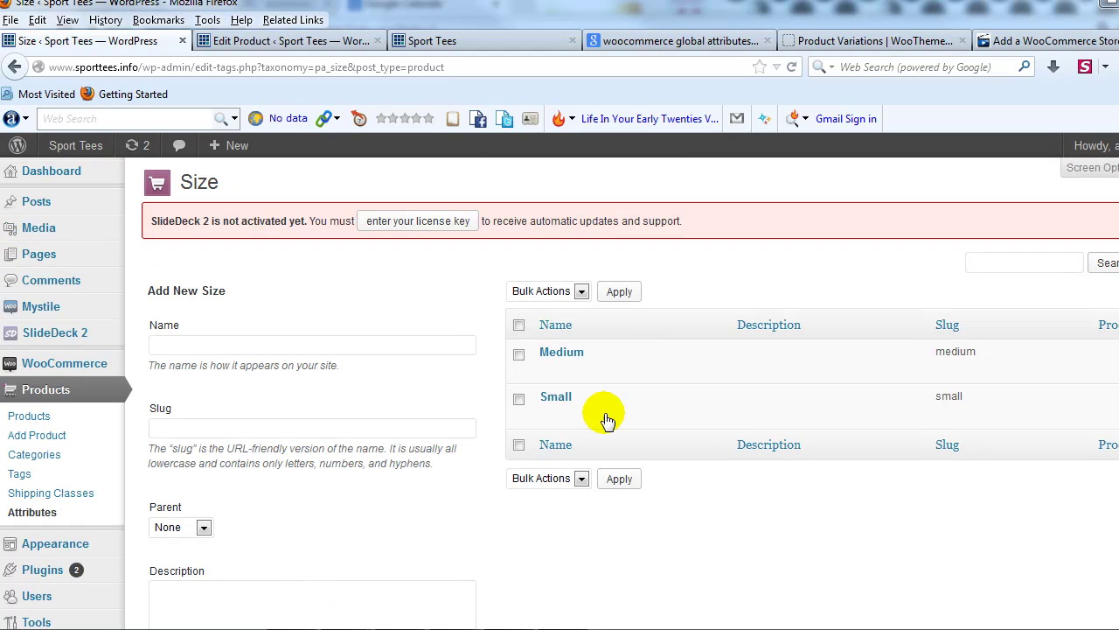
click(342, 344)
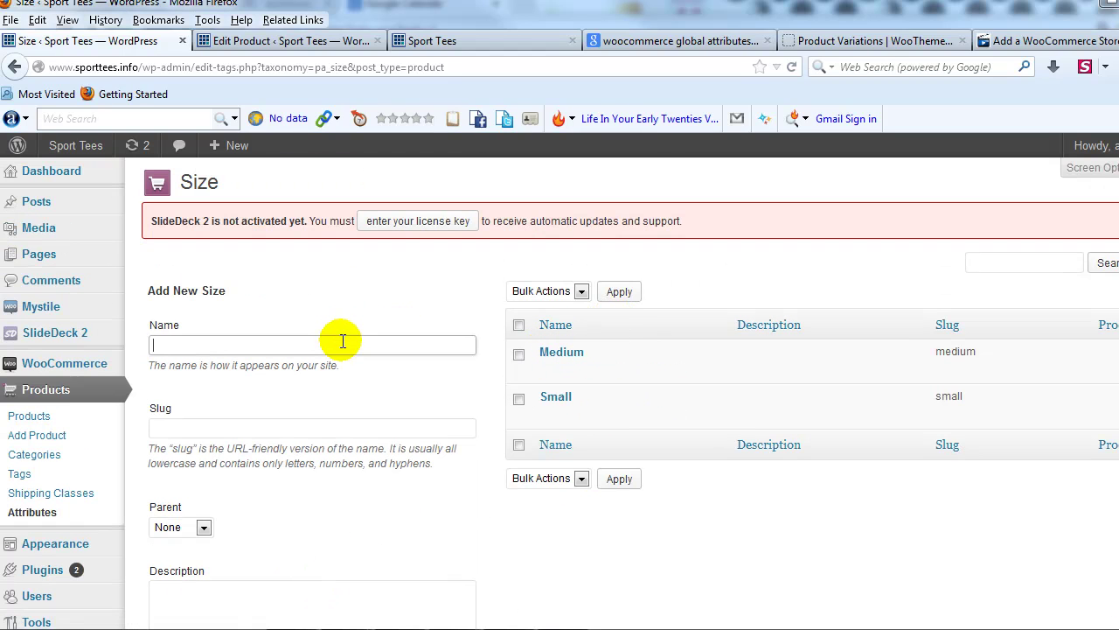
text(Large)
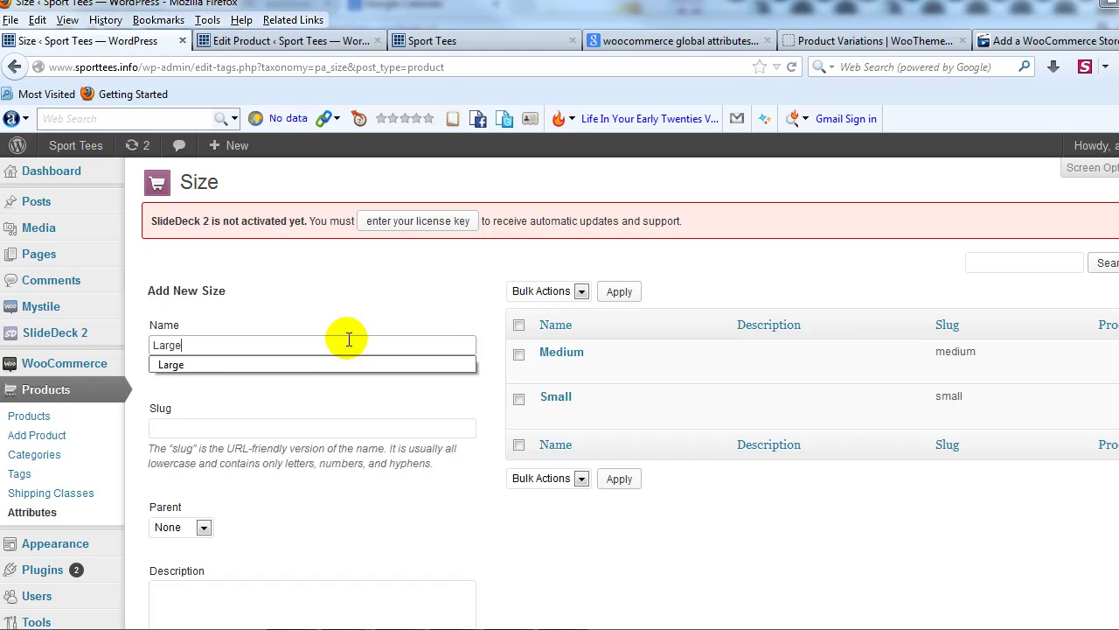
key(Tab)
text(larg)
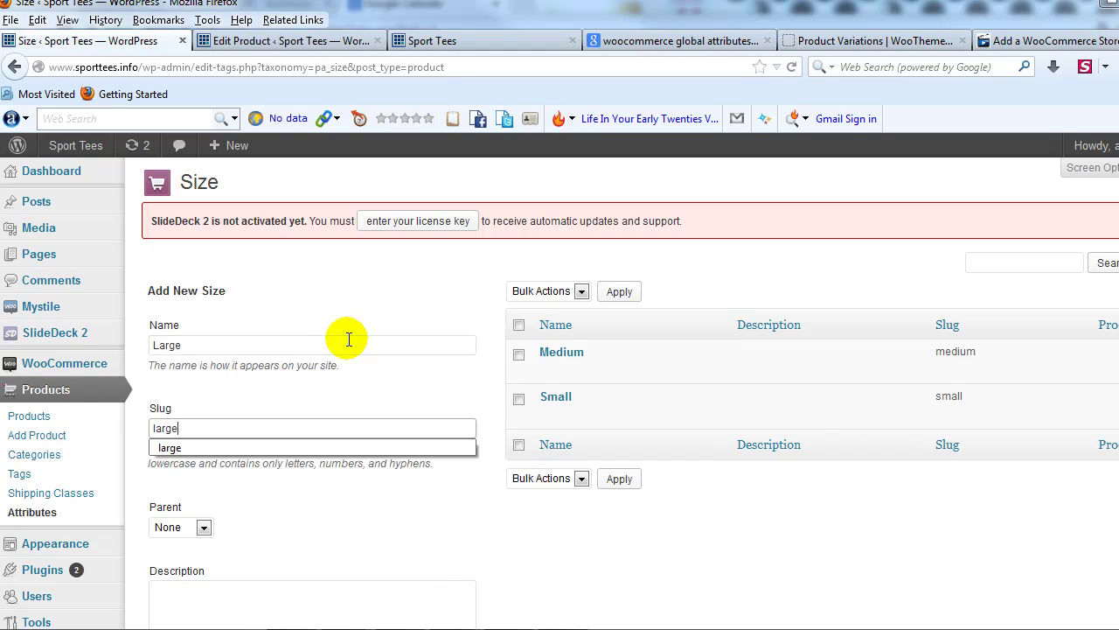
scroll(307, 425, down, 4)
click(214, 542)
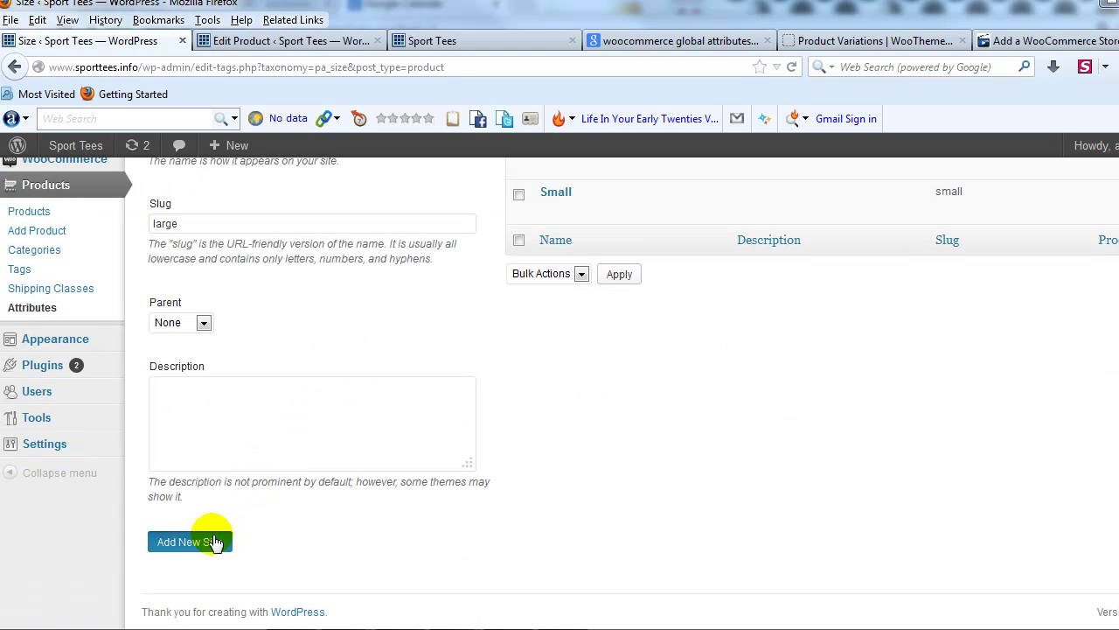
scroll(393, 394, up, 4)
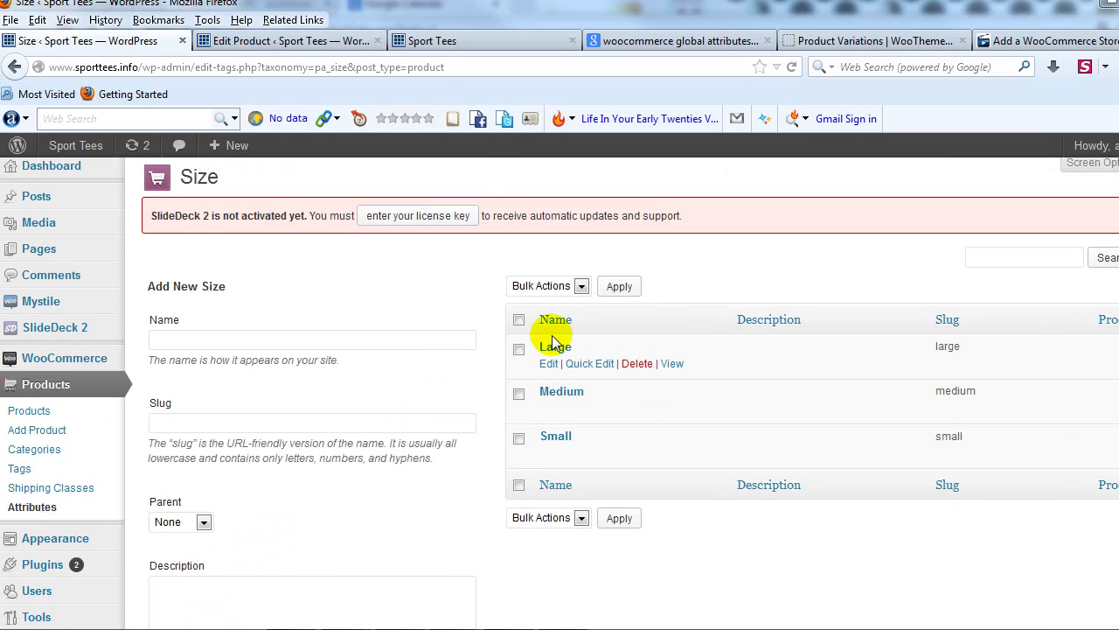
Add a Size term named XL with the slug xl and no parent.
click(358, 338)
text(X)
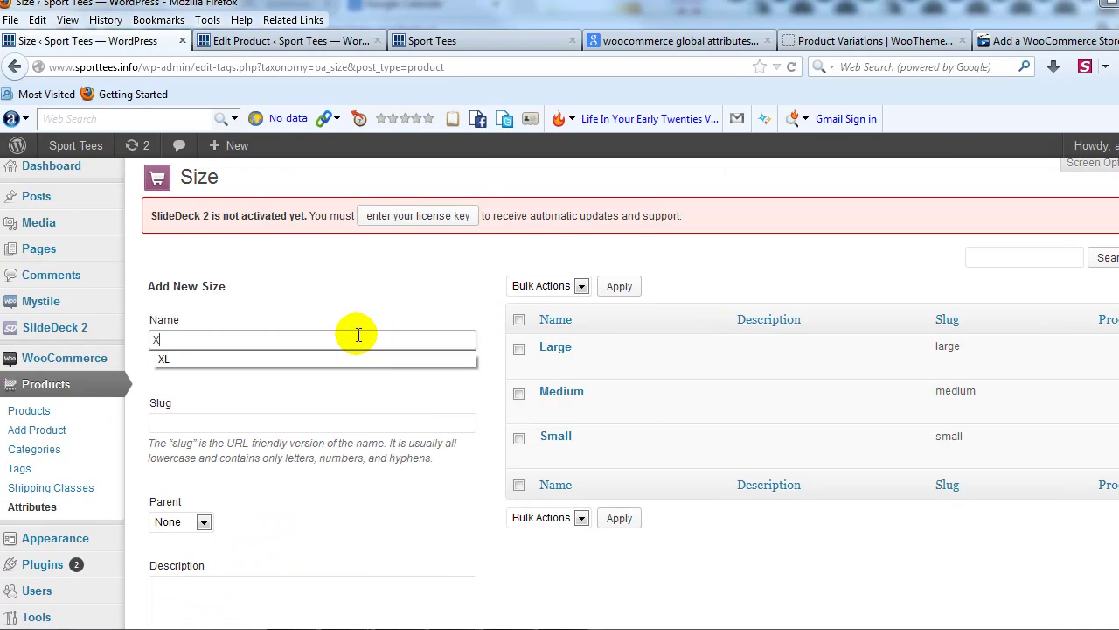
text(L)
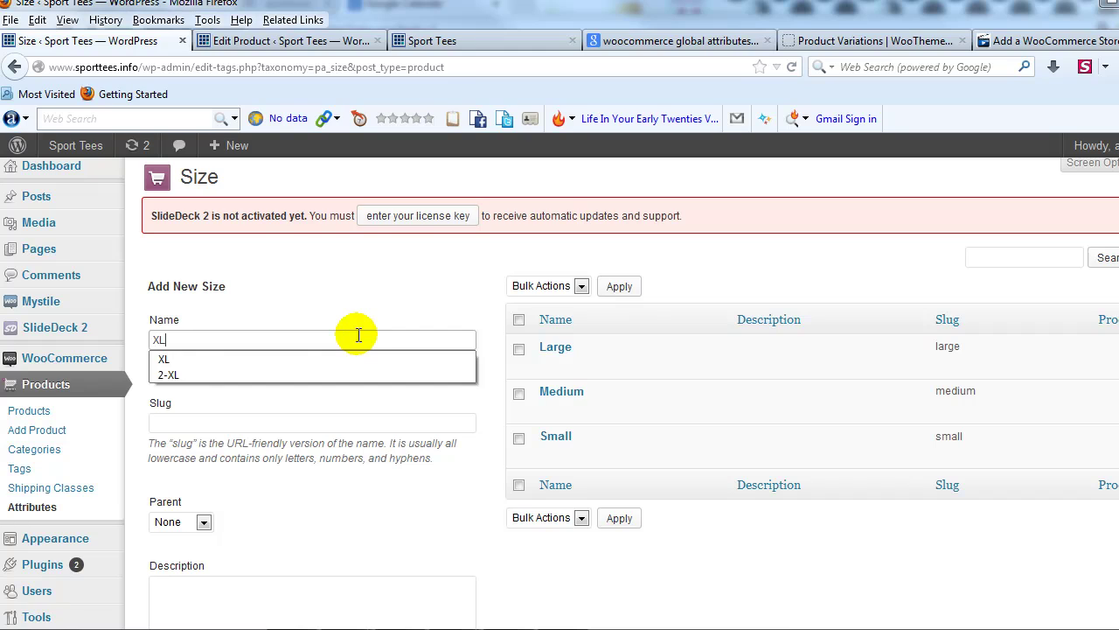
key(Tab)
text(xl)
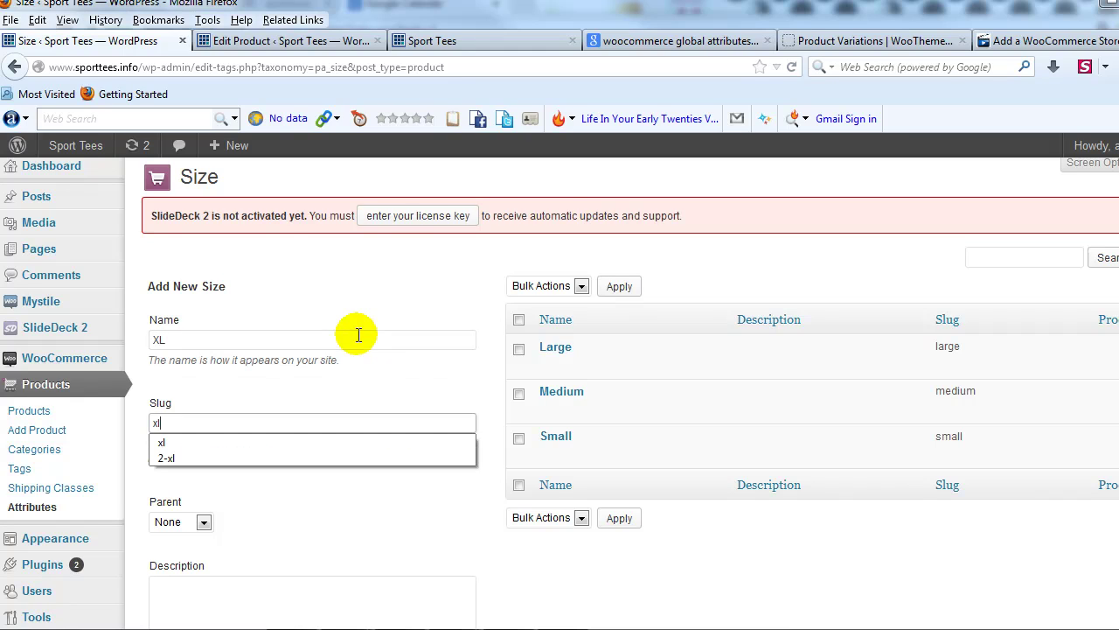
scroll(317, 364, down, 4)
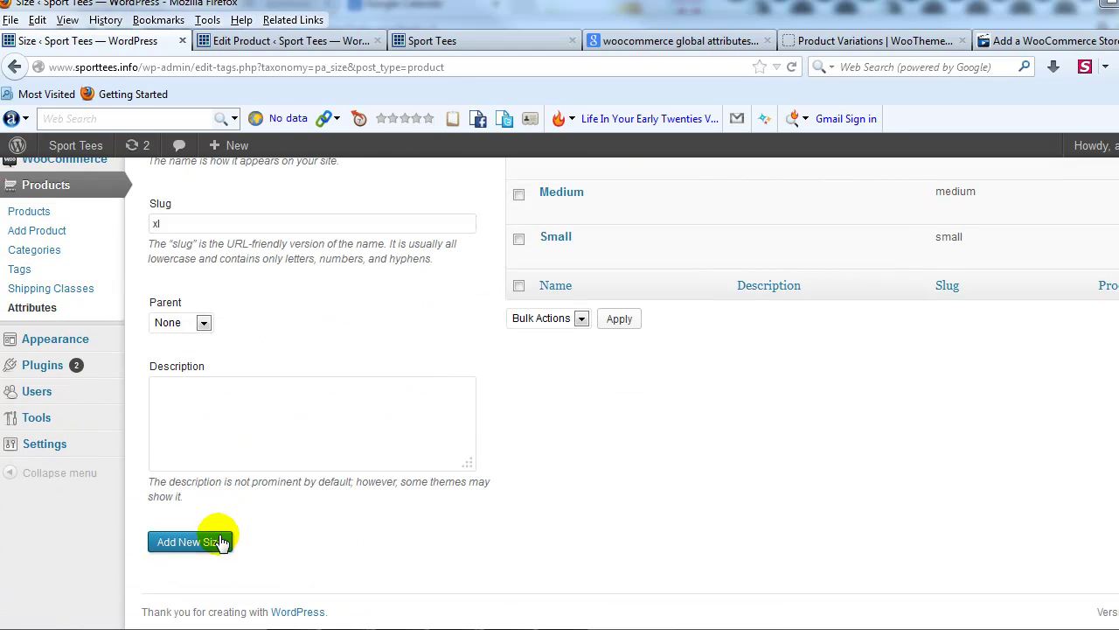
click(221, 542)
scroll(350, 487, up, 4)
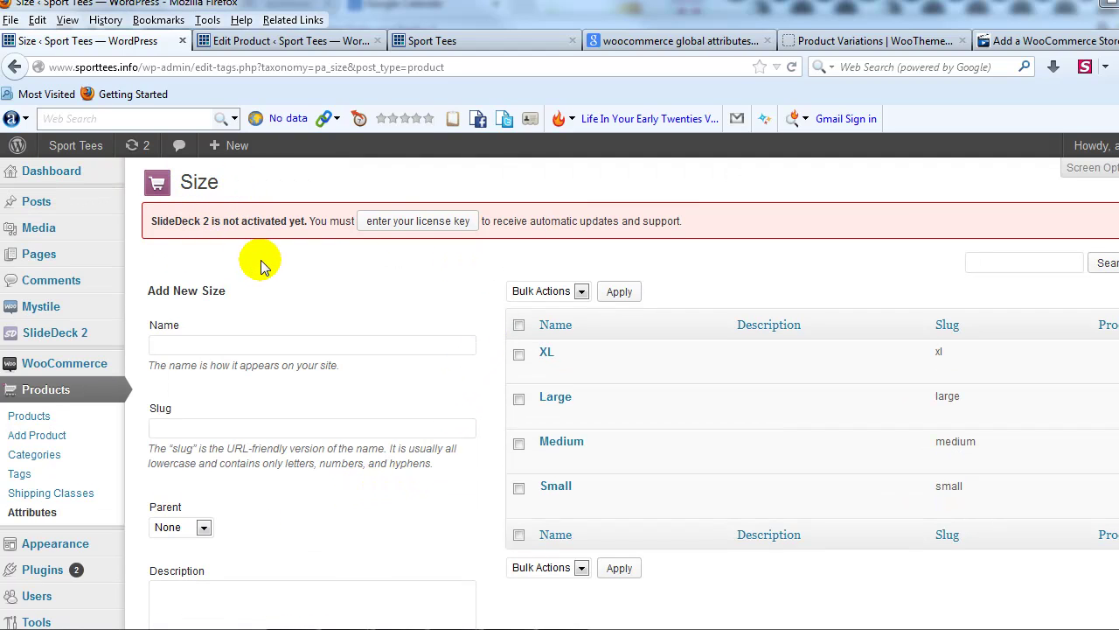
Return to the product Attributes page and fill in a new attribute named Color with the slug color.
mouse_move(626, 468)
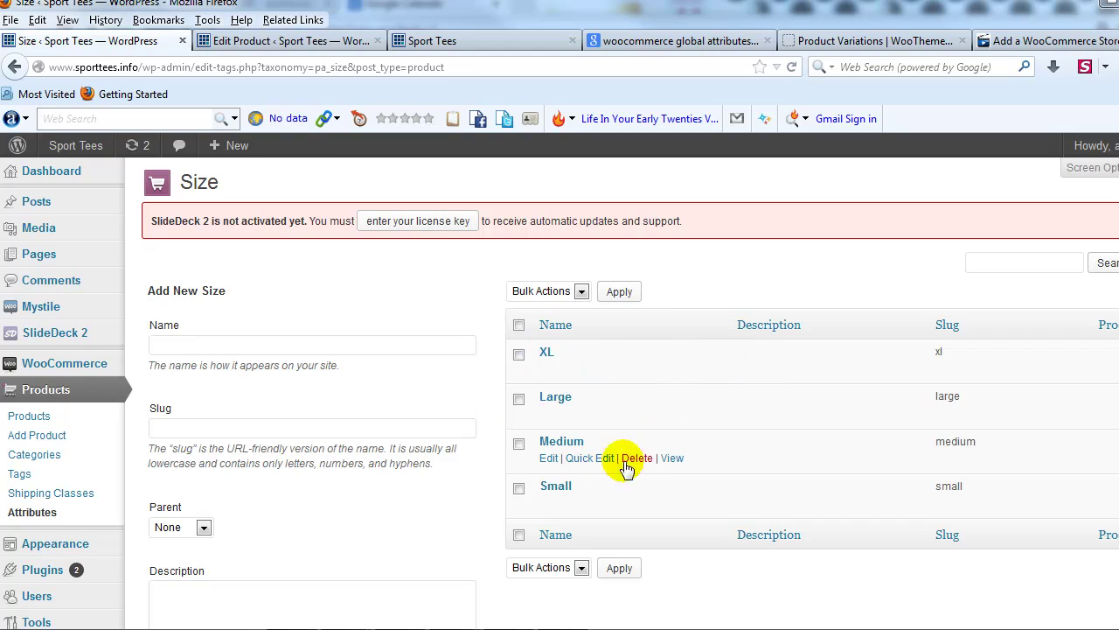
mouse_move(513, 425)
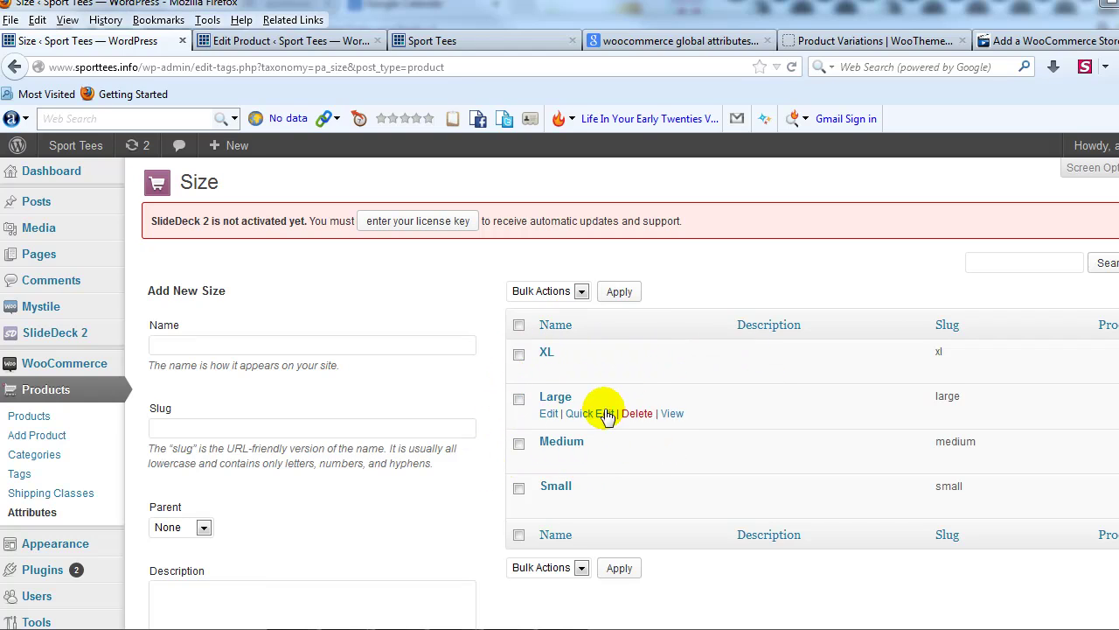
mouse_move(530, 461)
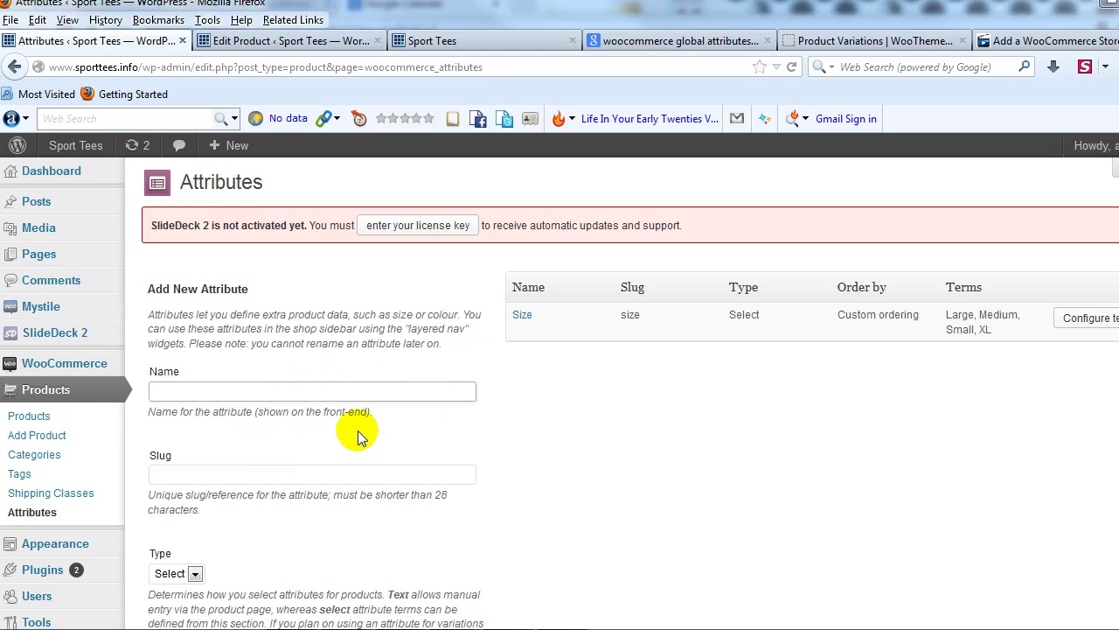
text(Col)
key(BackSpace)
key(BackSpace)
key(BackSpace)
text(C)
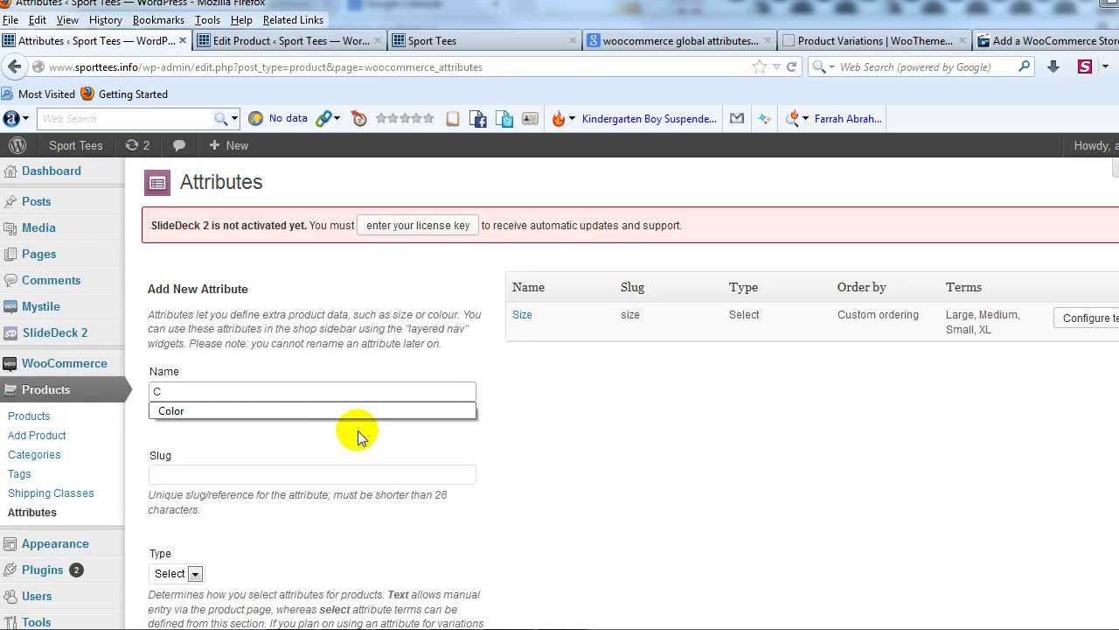
key(BackSpace)
text(C)
key(BackSpace)
text(C)
key(Tab)
text(col)
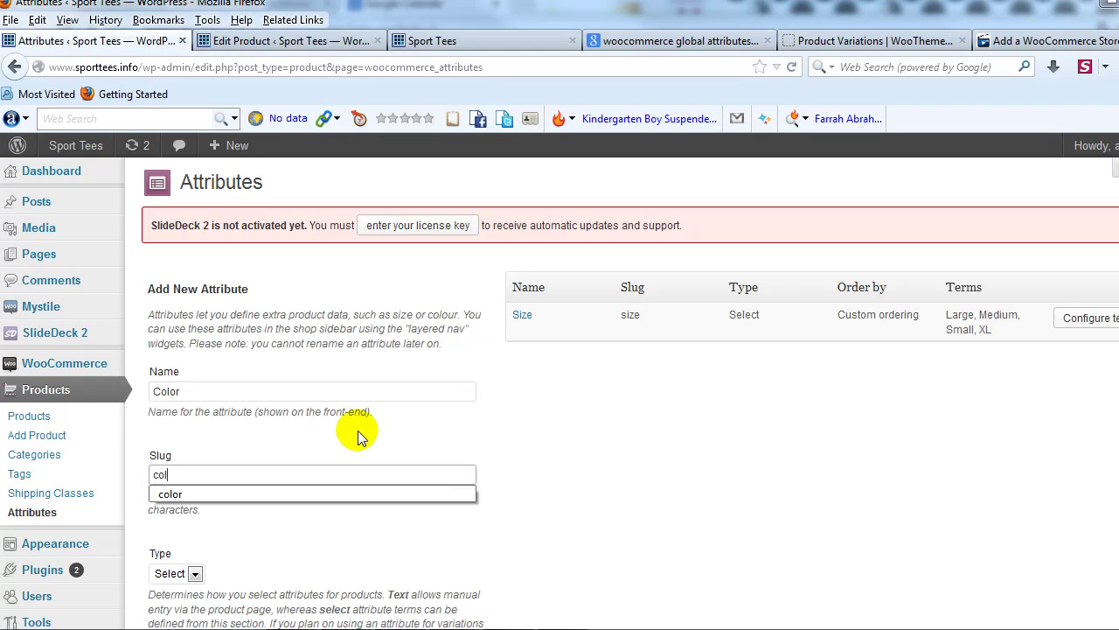
click(358, 435)
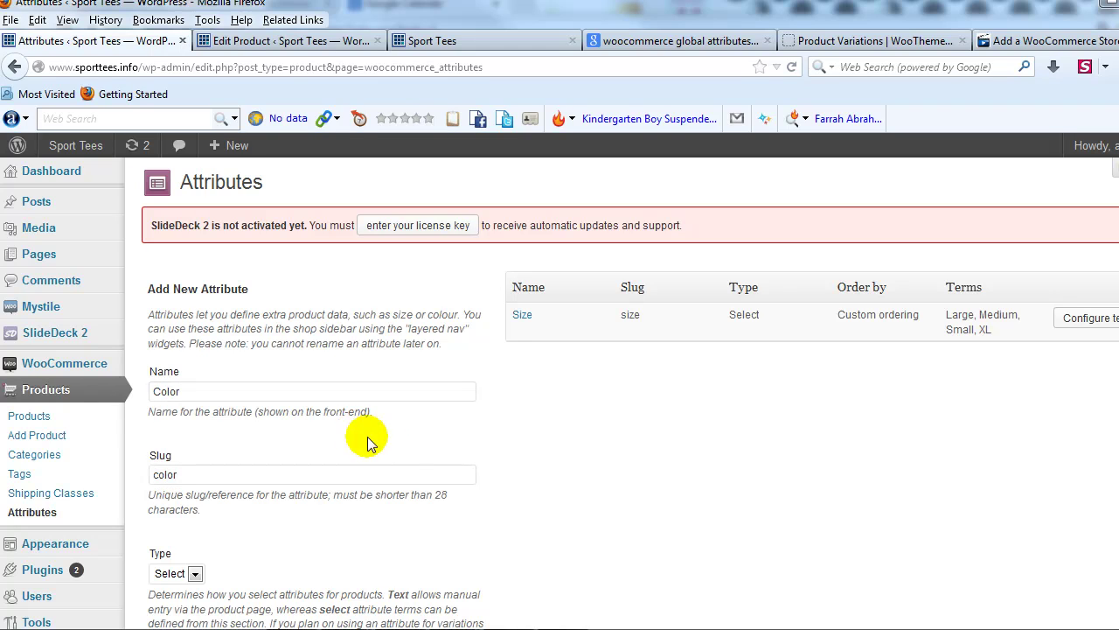
Add the Color attribute with type Select and Custom ordering as its default sort order.
scroll(292, 475, down, 2)
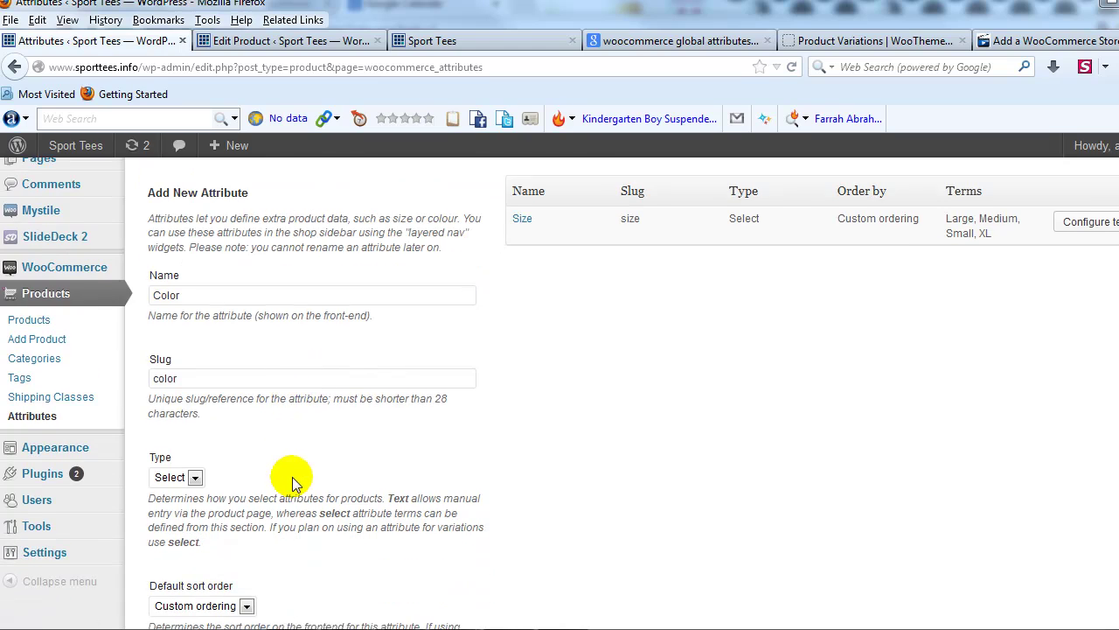
click(188, 473)
click(179, 487)
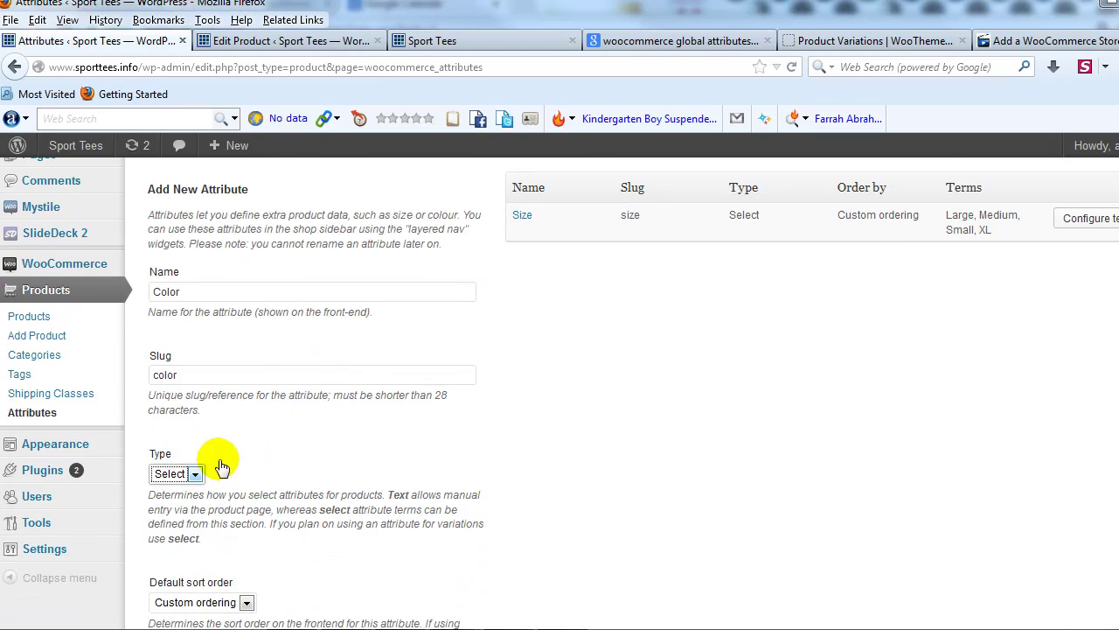
scroll(240, 502, down, 3)
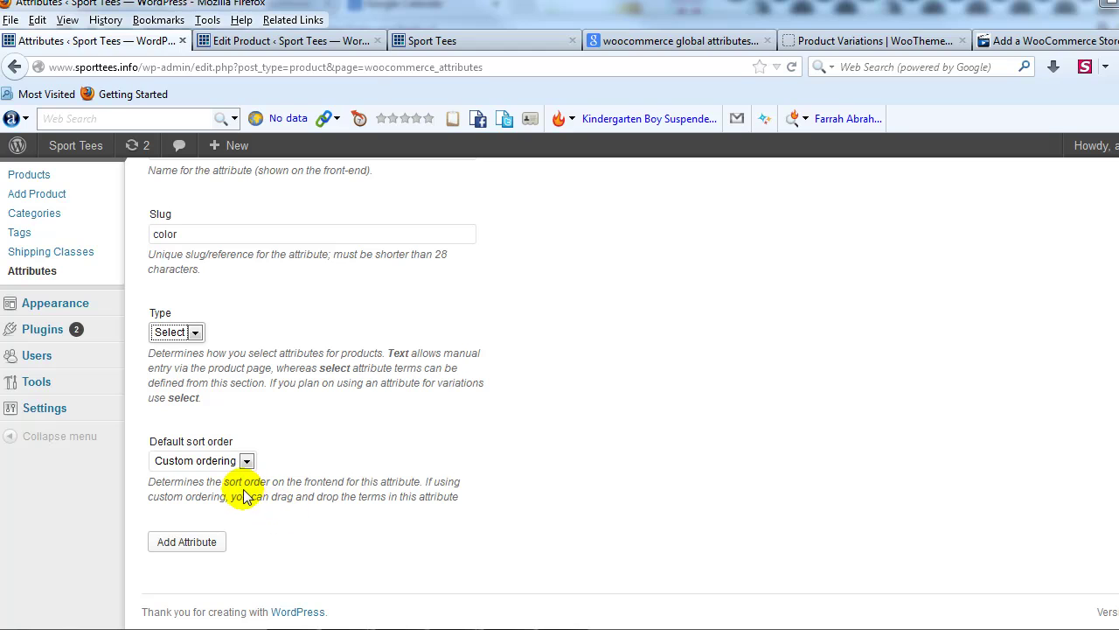
click(206, 544)
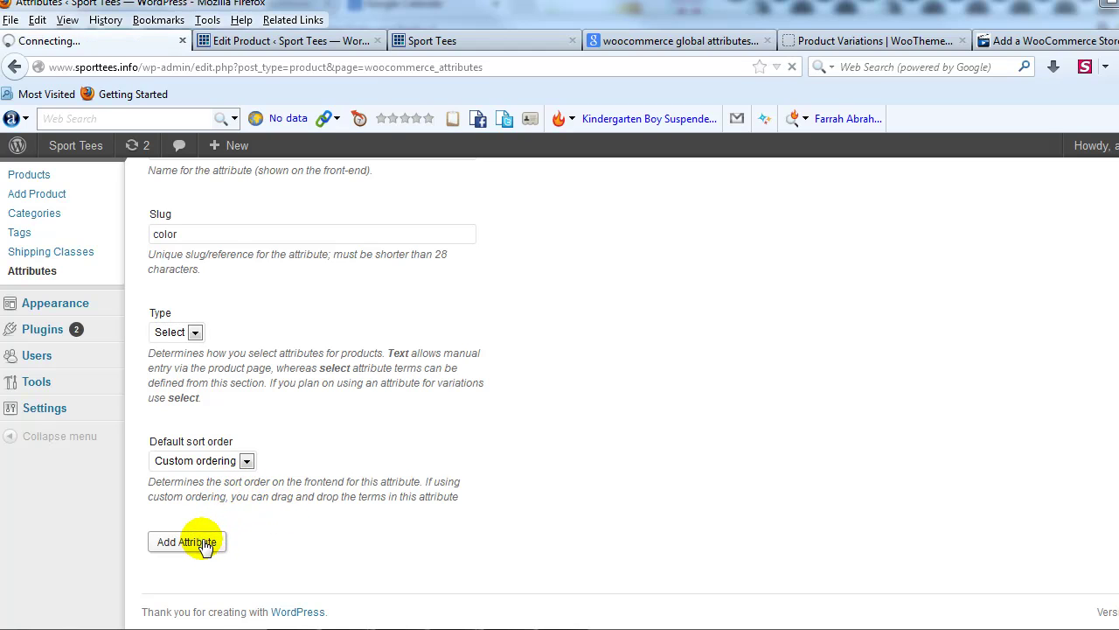
Open the Color attribute's terms and add a term named White with the slug white and no parent.
mouse_move(518, 354)
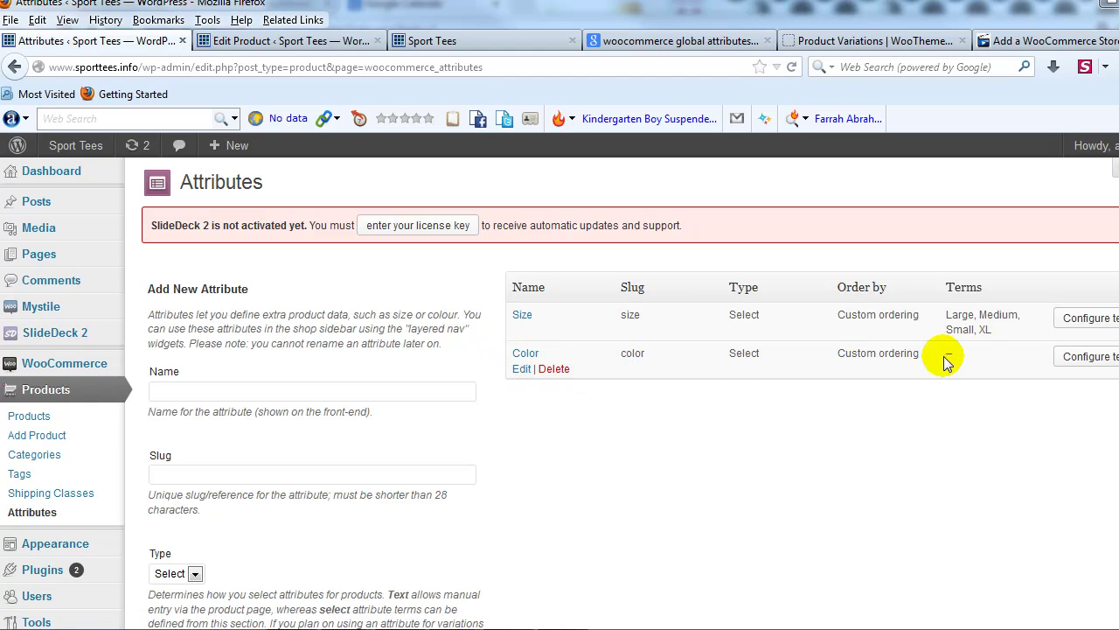
click(1073, 358)
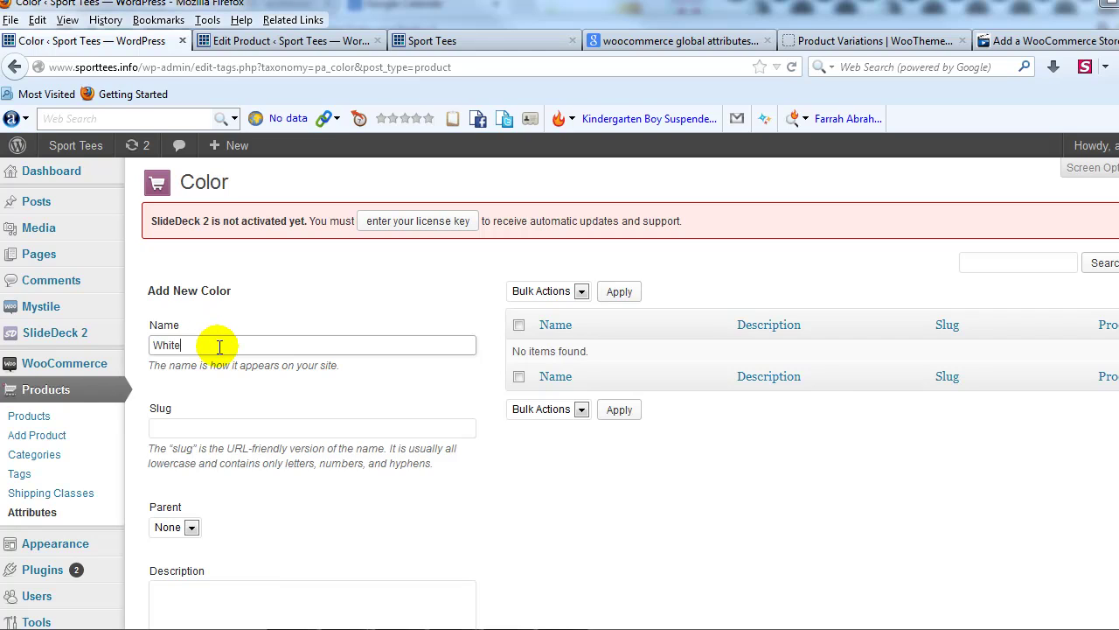
key(Tab)
text(white)
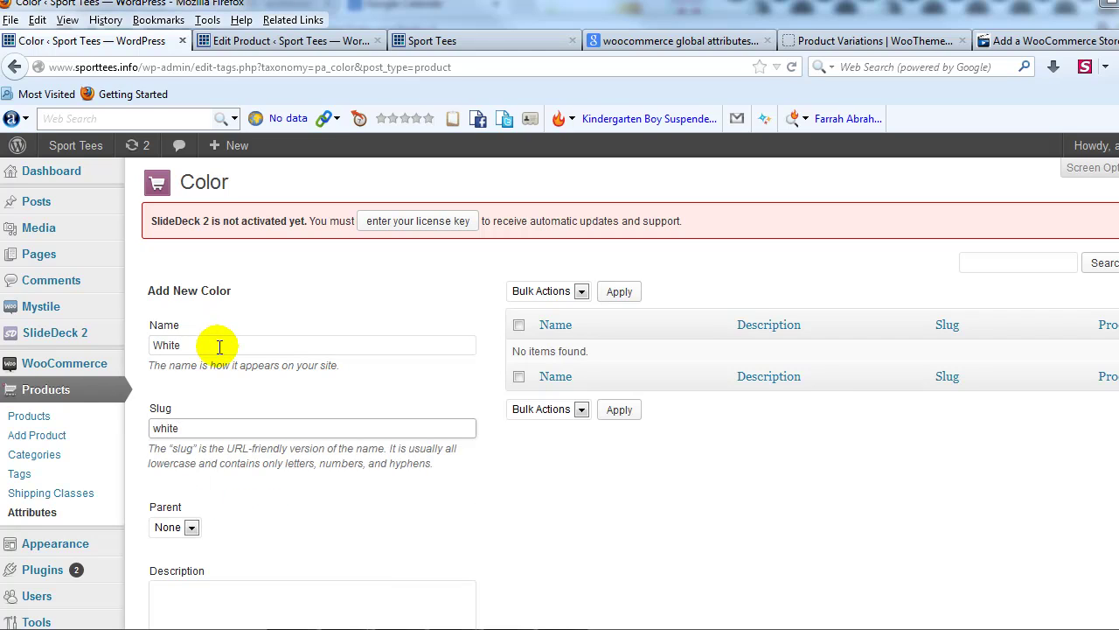
scroll(282, 412, down, 4)
click(234, 551)
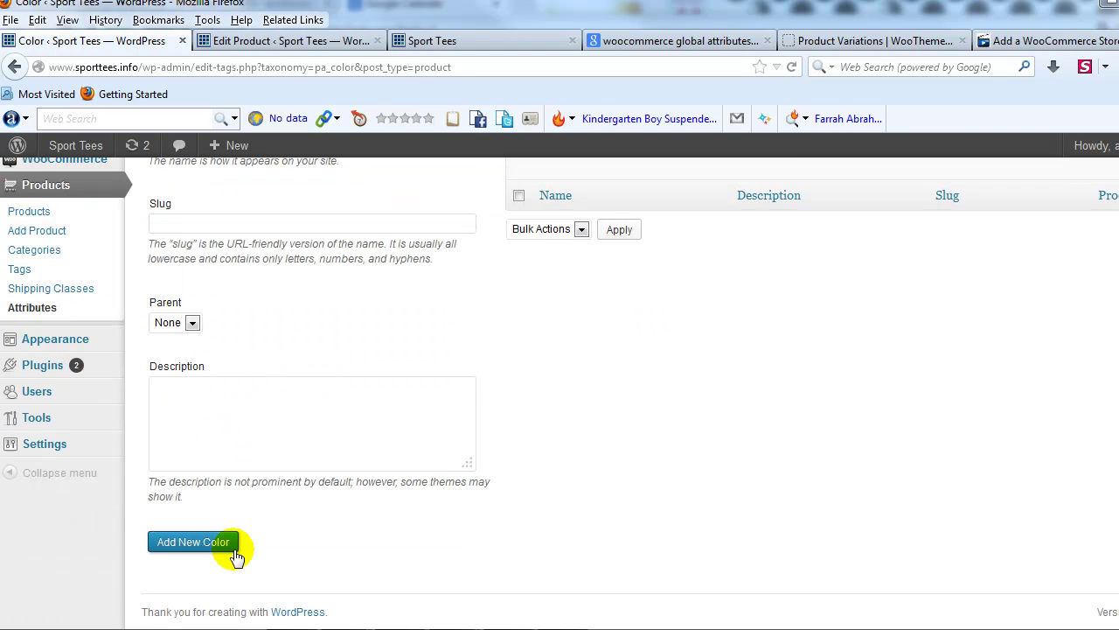
scroll(525, 420, up, 4)
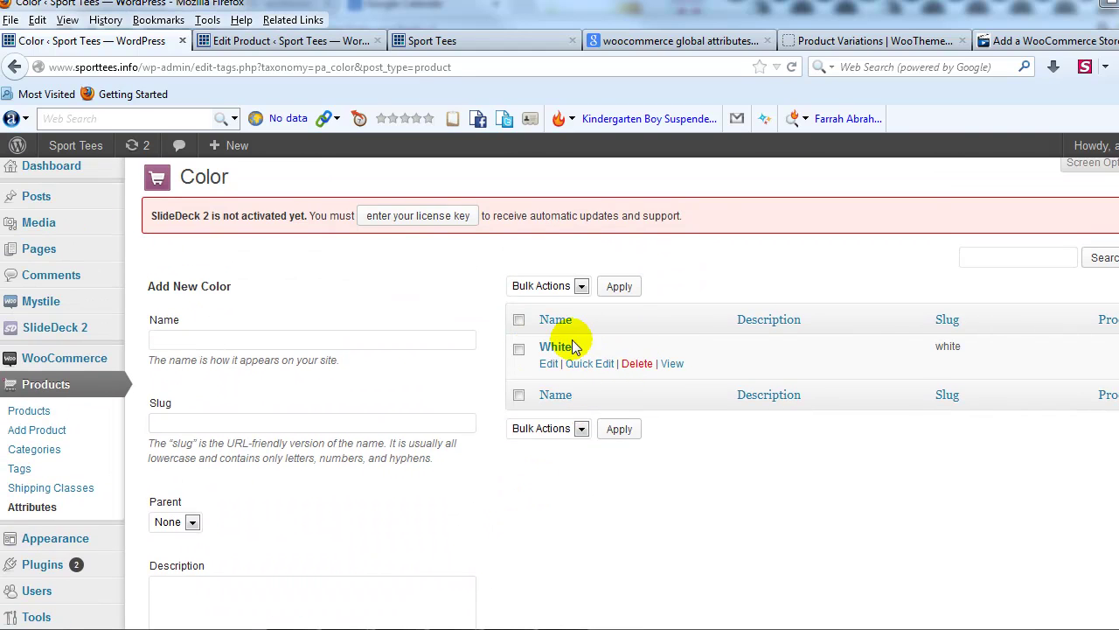
Add a Color term named Black with the slug black and no parent.
click(286, 339)
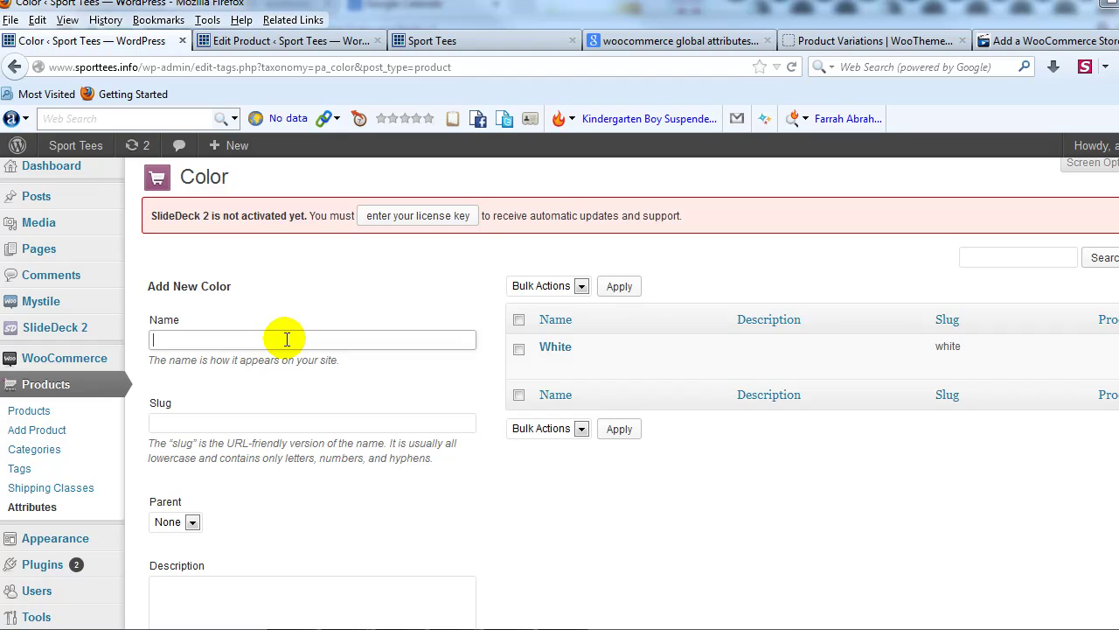
text(Black)
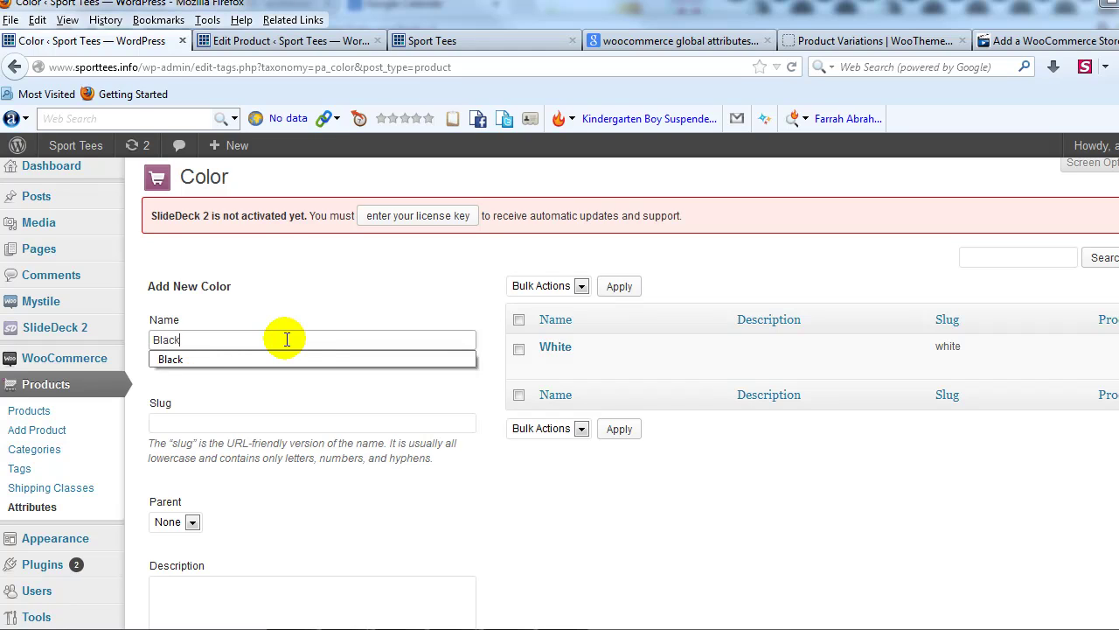
key(Tab)
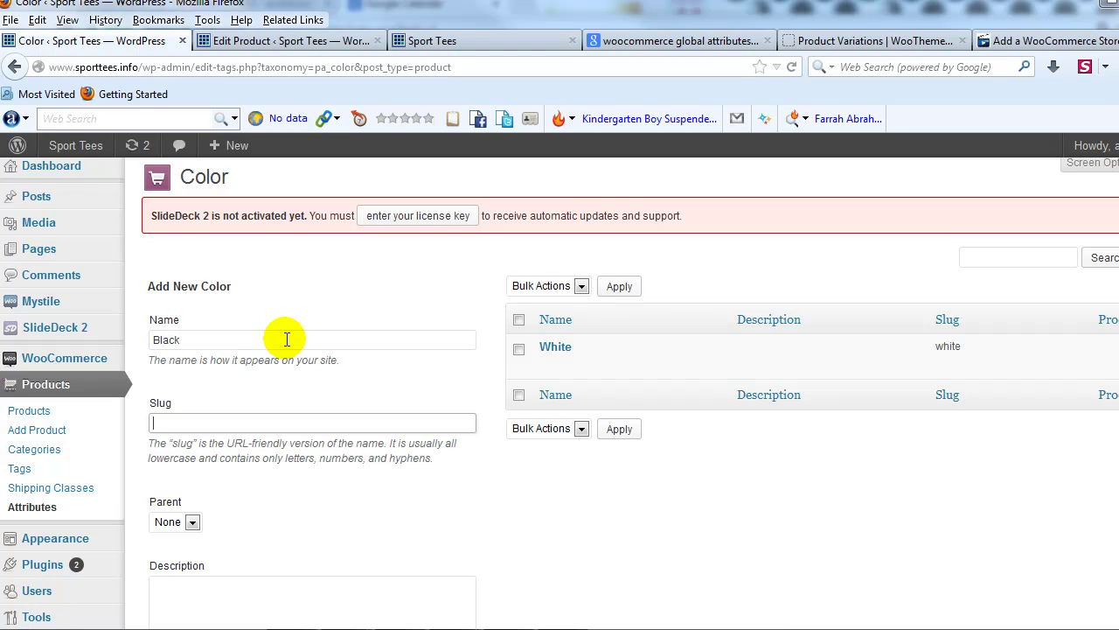
text(black)
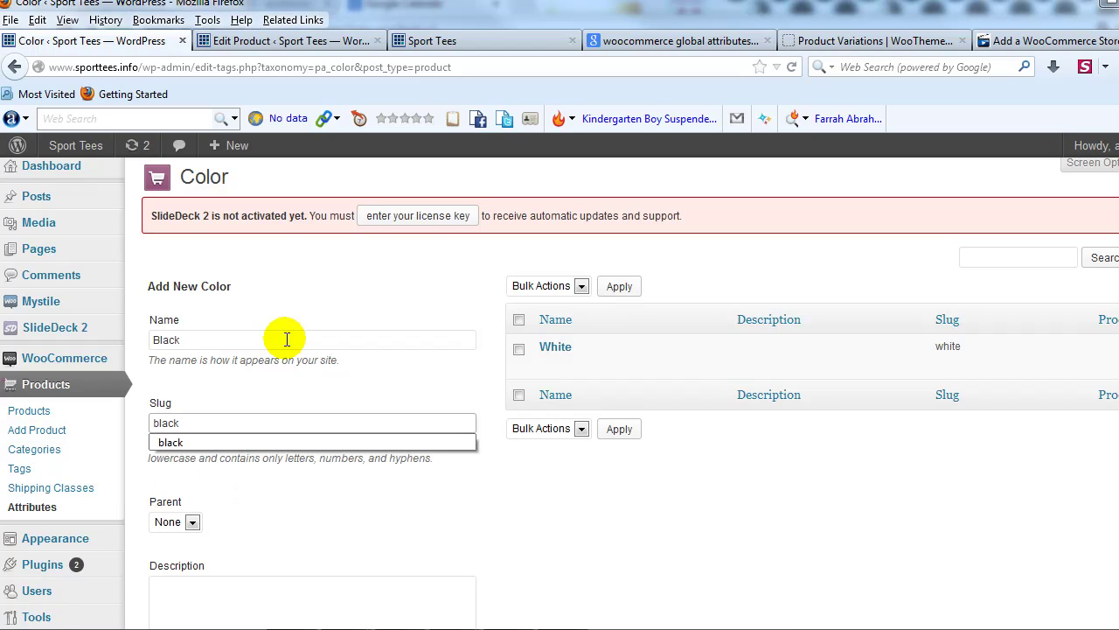
click(333, 441)
scroll(175, 507, down, 2)
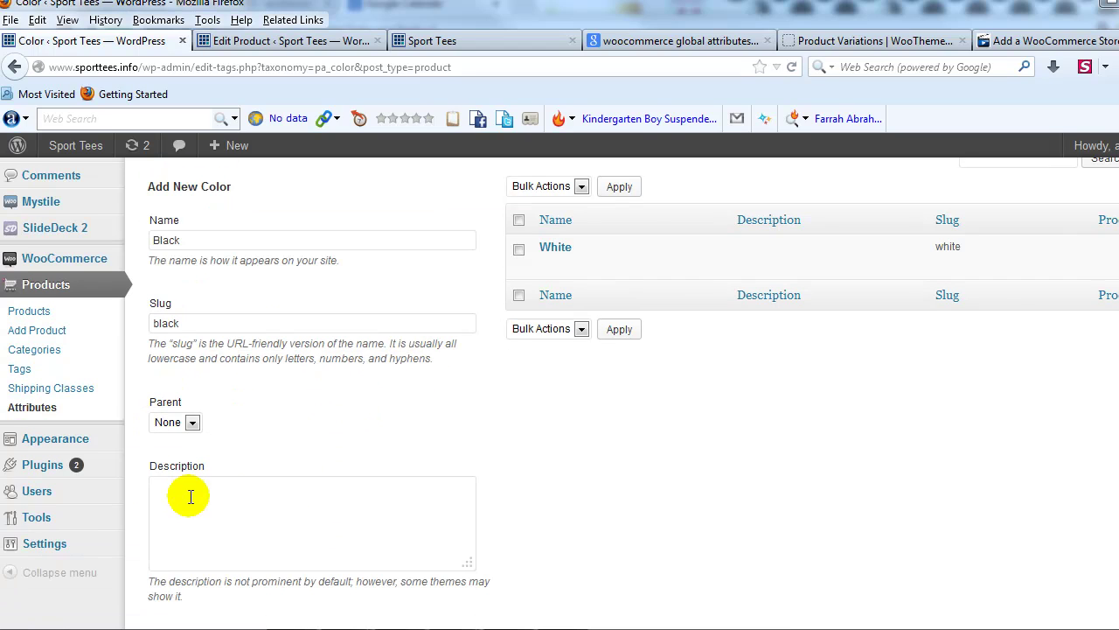
scroll(191, 499, down, 2)
click(193, 542)
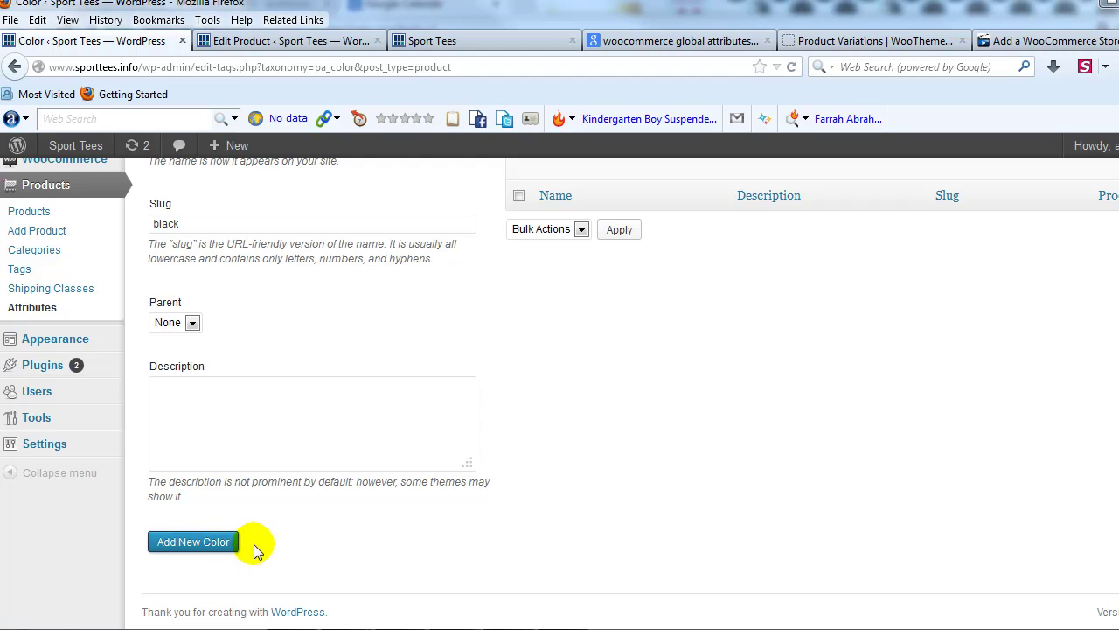
scroll(376, 473, up, 4)
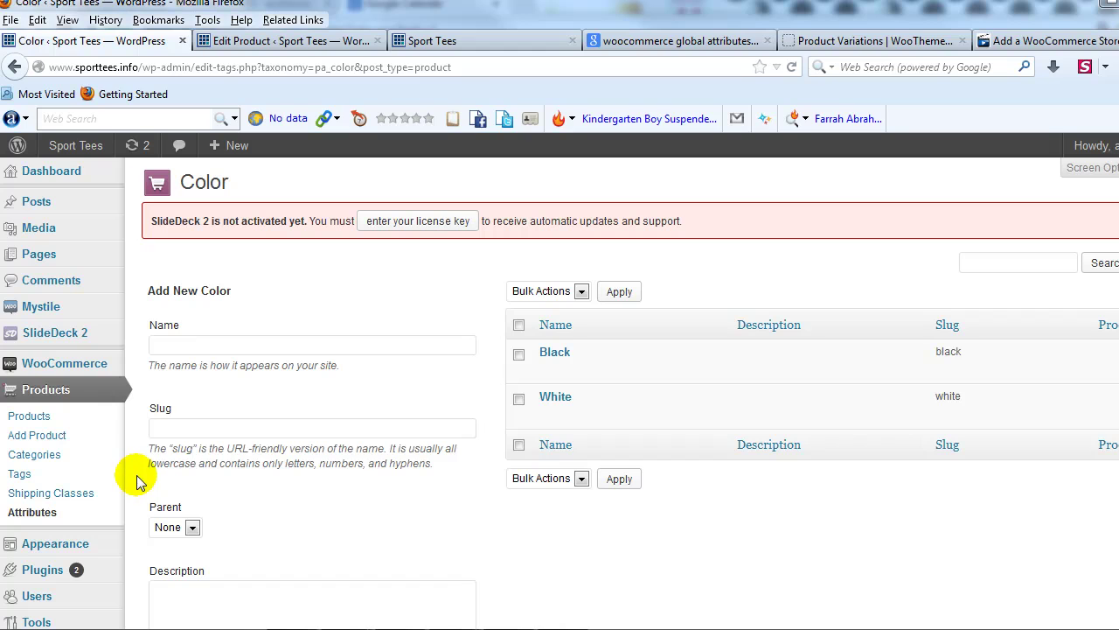
Open the draft Sports T-shirt from the product list and set its product type to Variable product.
click(29, 416)
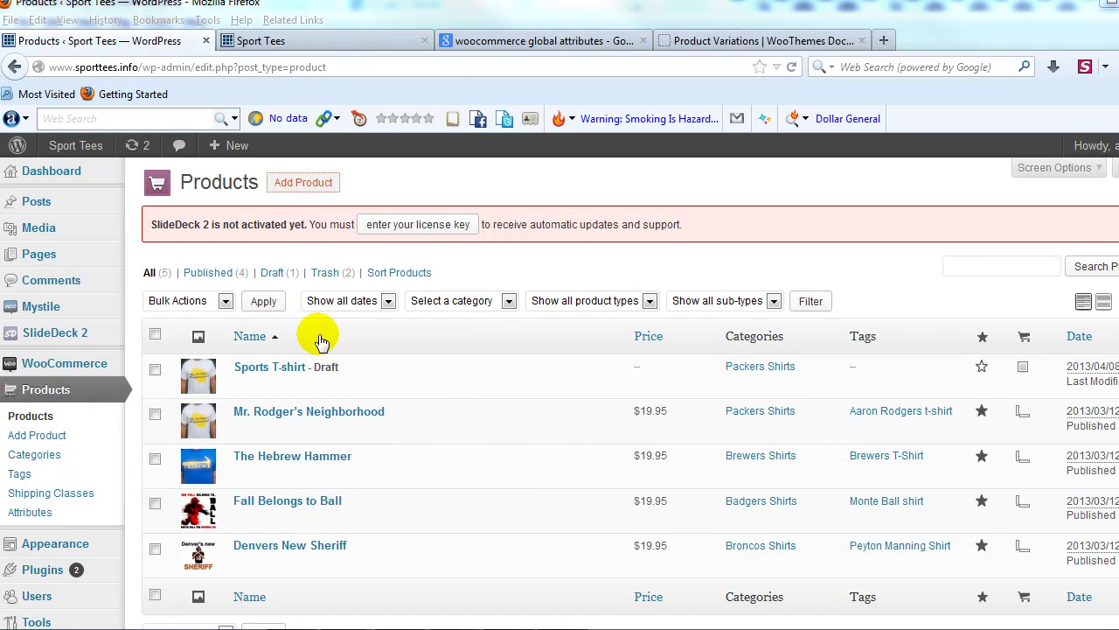
mouse_move(324, 371)
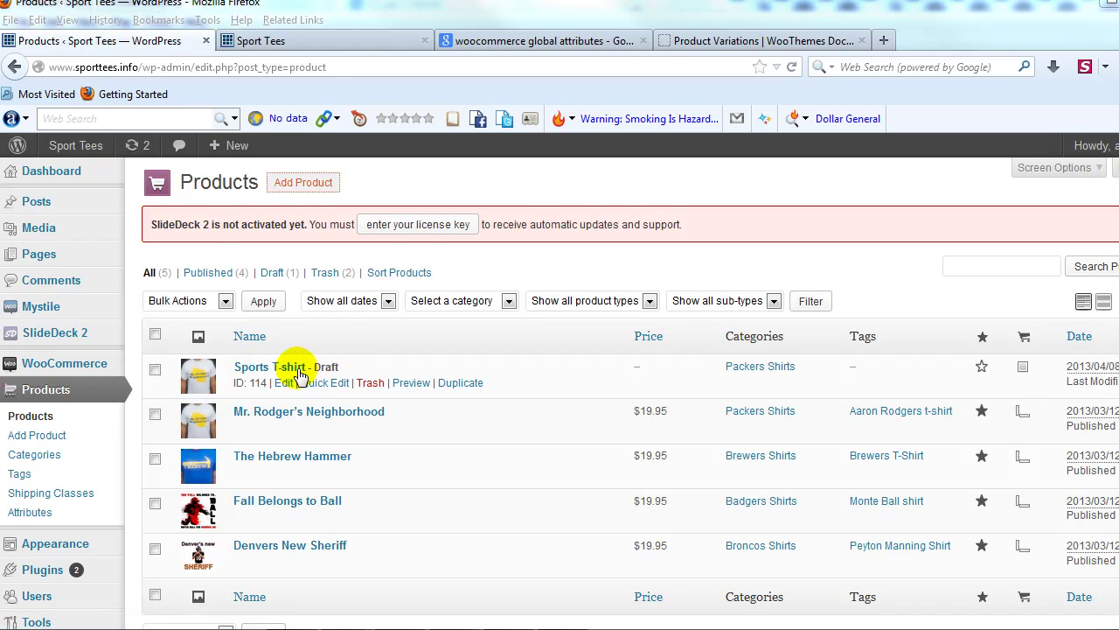
click(283, 368)
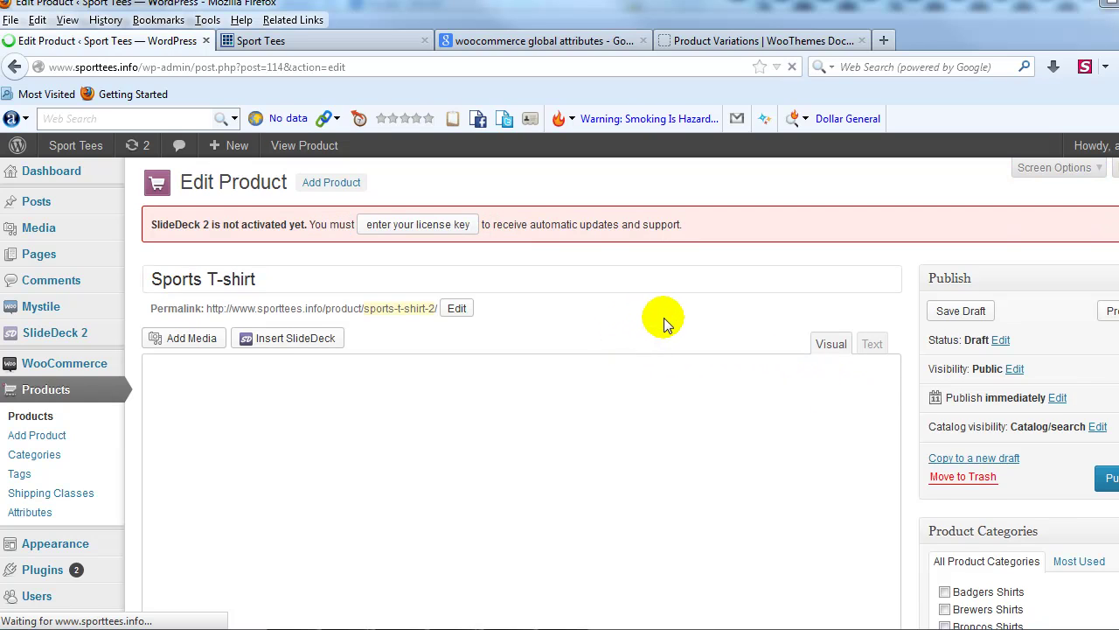
scroll(584, 277, down, 3)
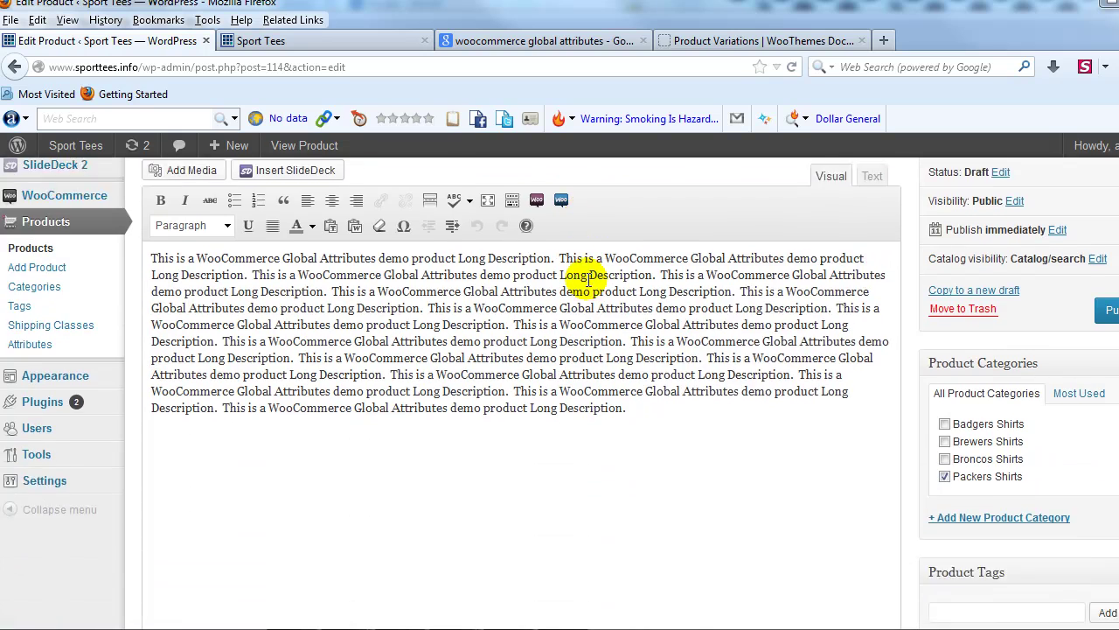
scroll(591, 278, up, 1)
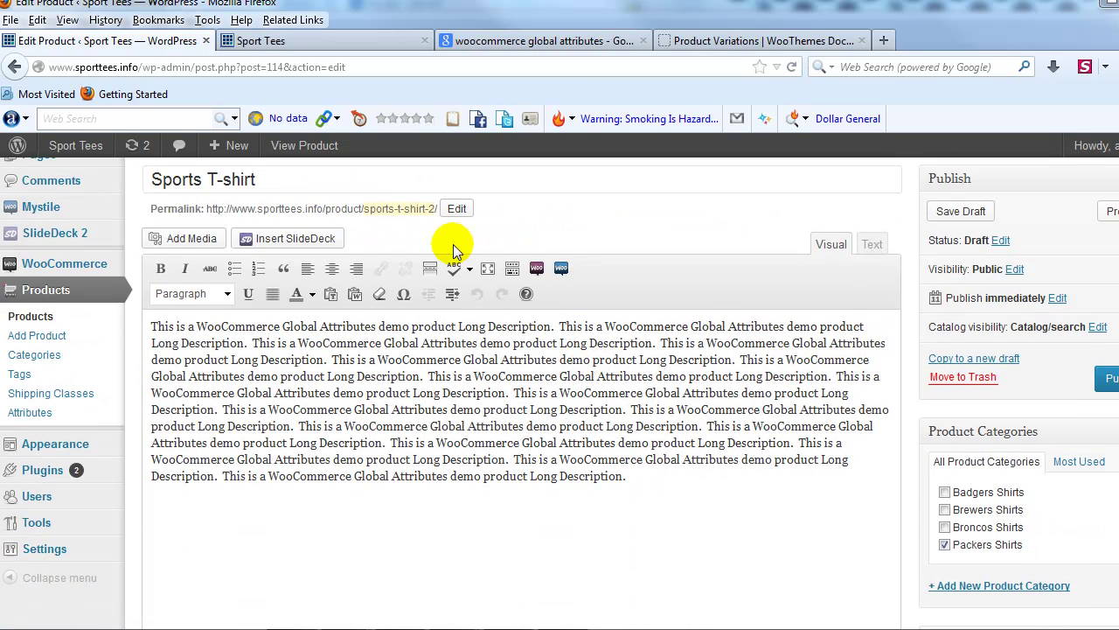
scroll(453, 249, down, 7)
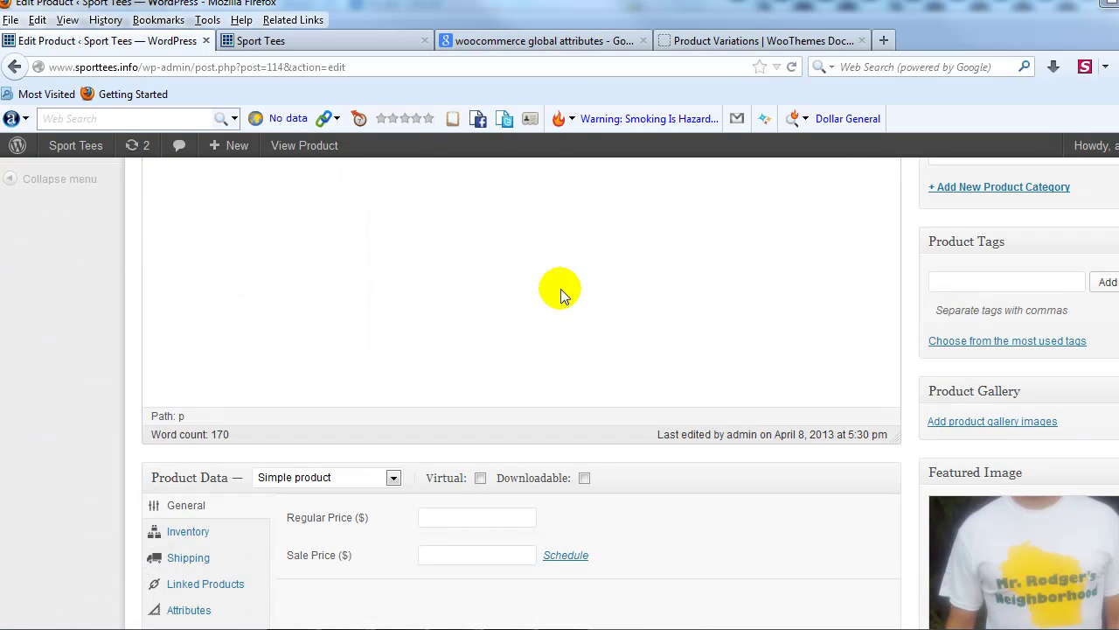
scroll(516, 302, down, 4)
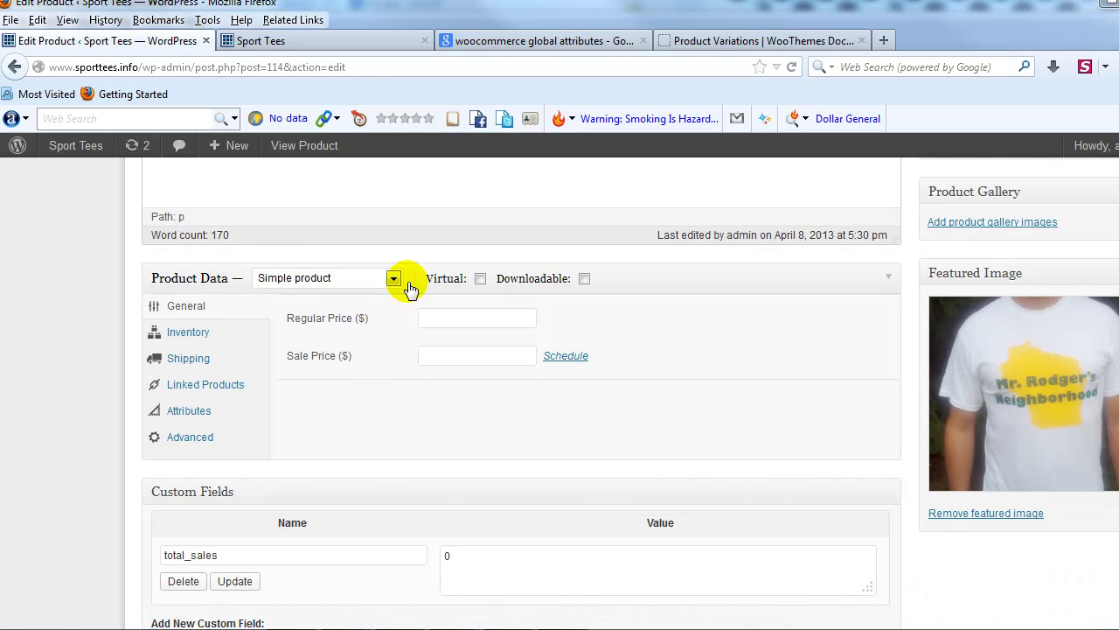
click(352, 281)
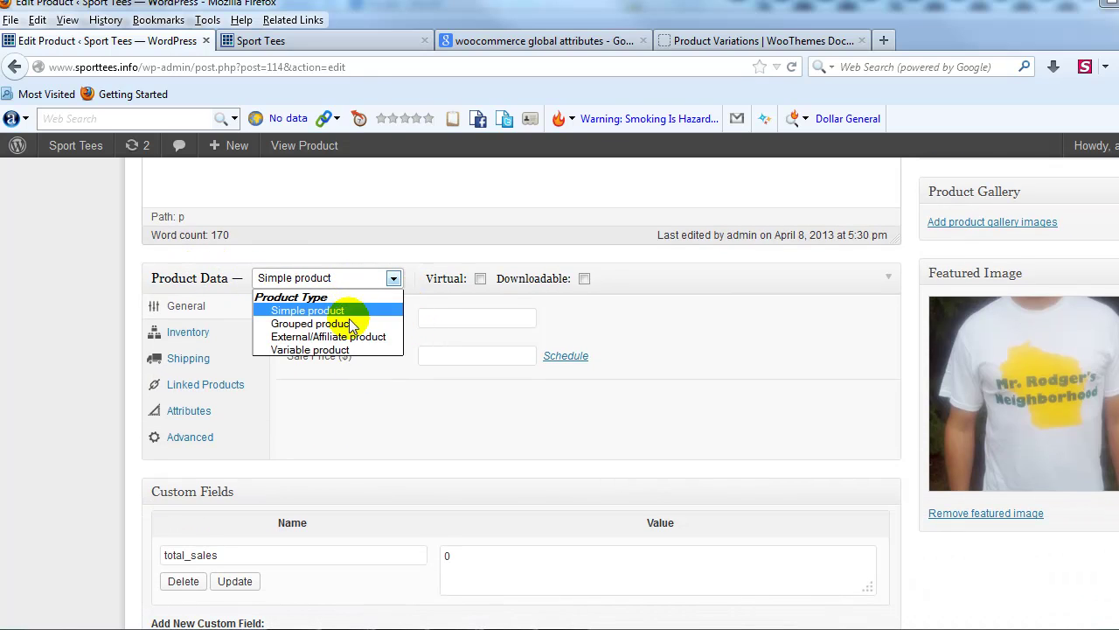
click(327, 351)
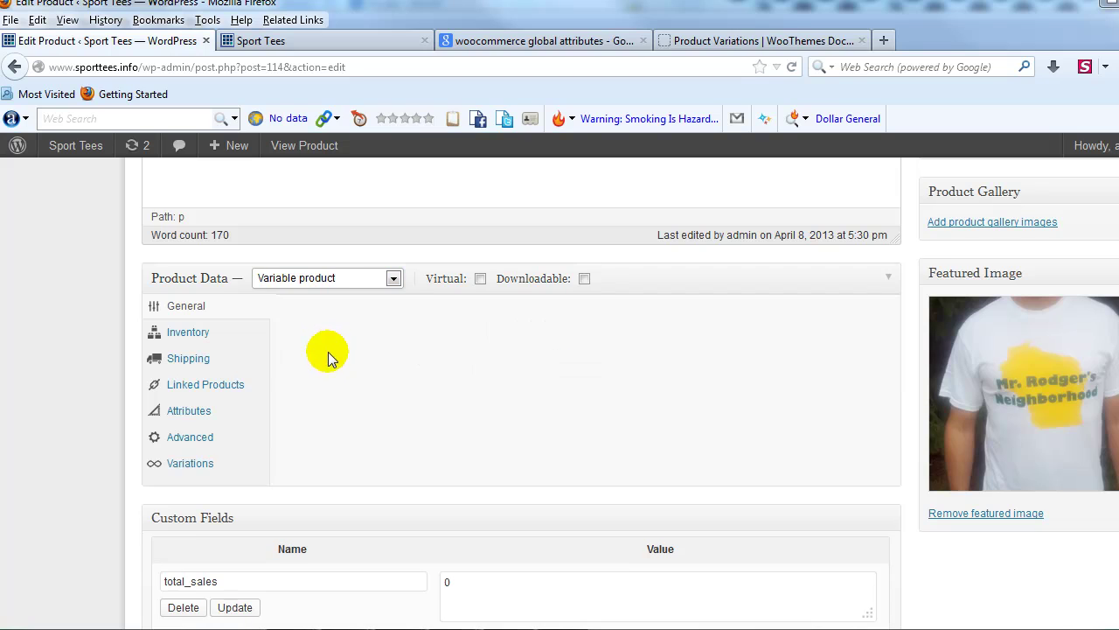
Add the Color attribute to the product with all its terms, visible on the product page and used for variations.
click(187, 416)
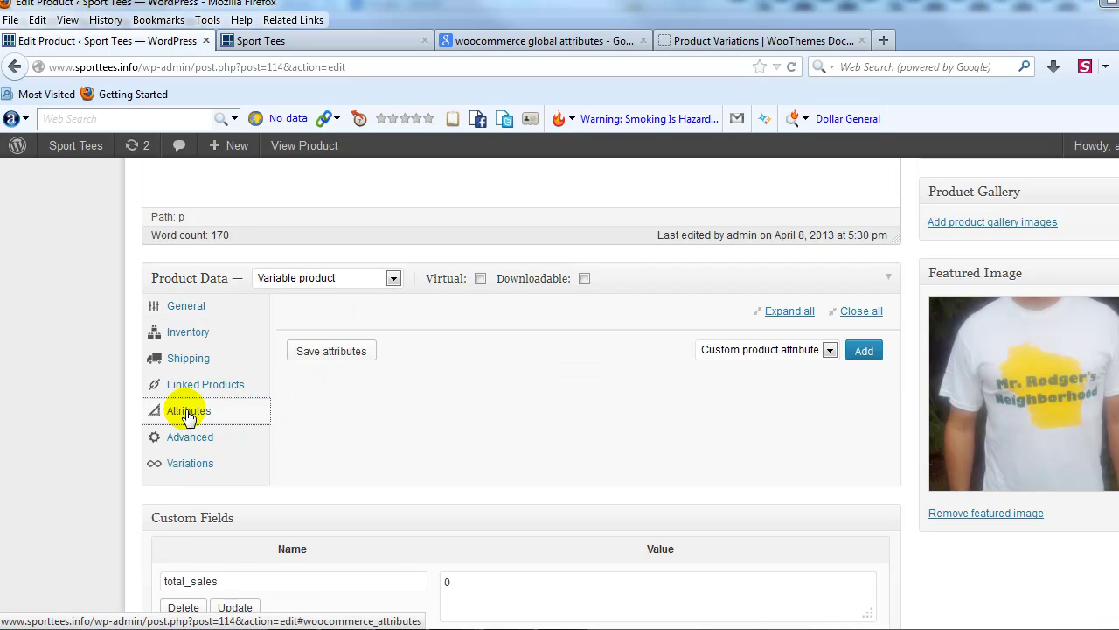
click(764, 354)
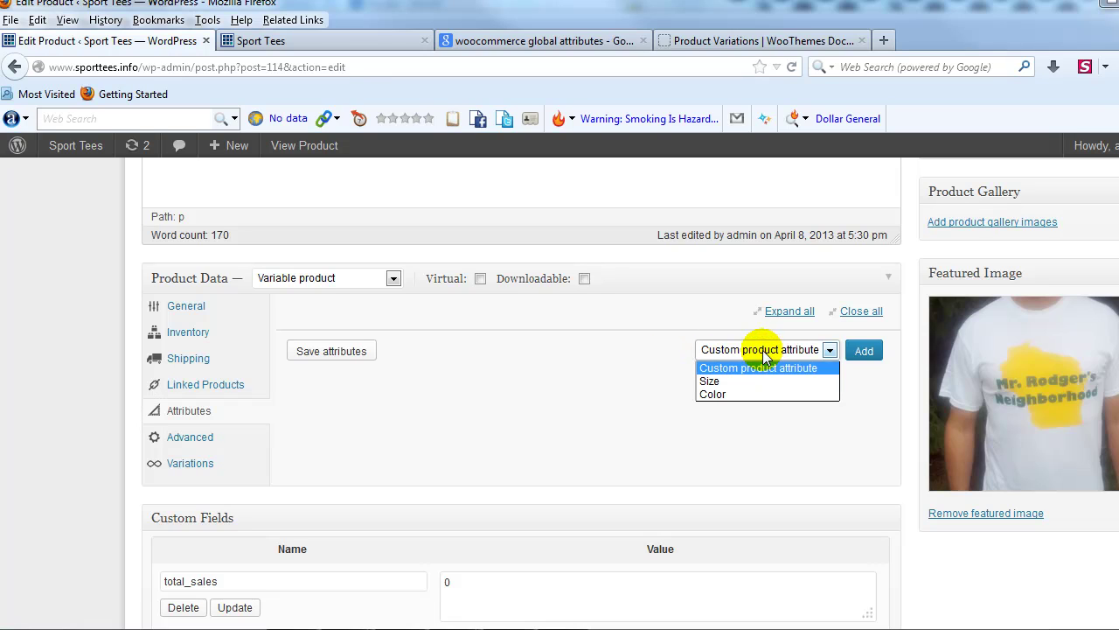
click(717, 393)
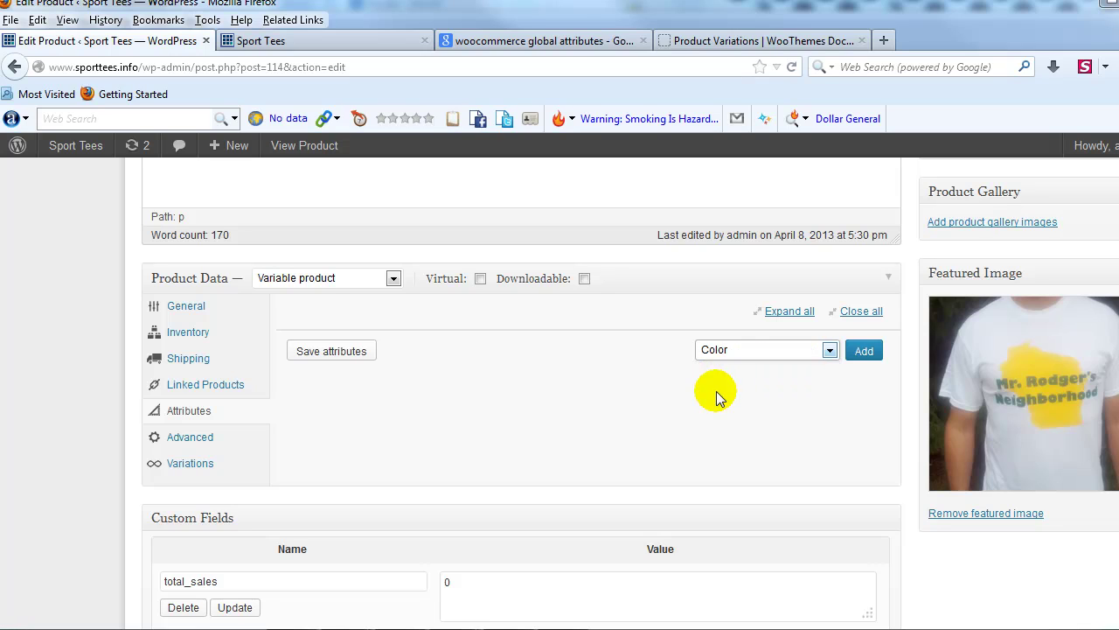
click(861, 353)
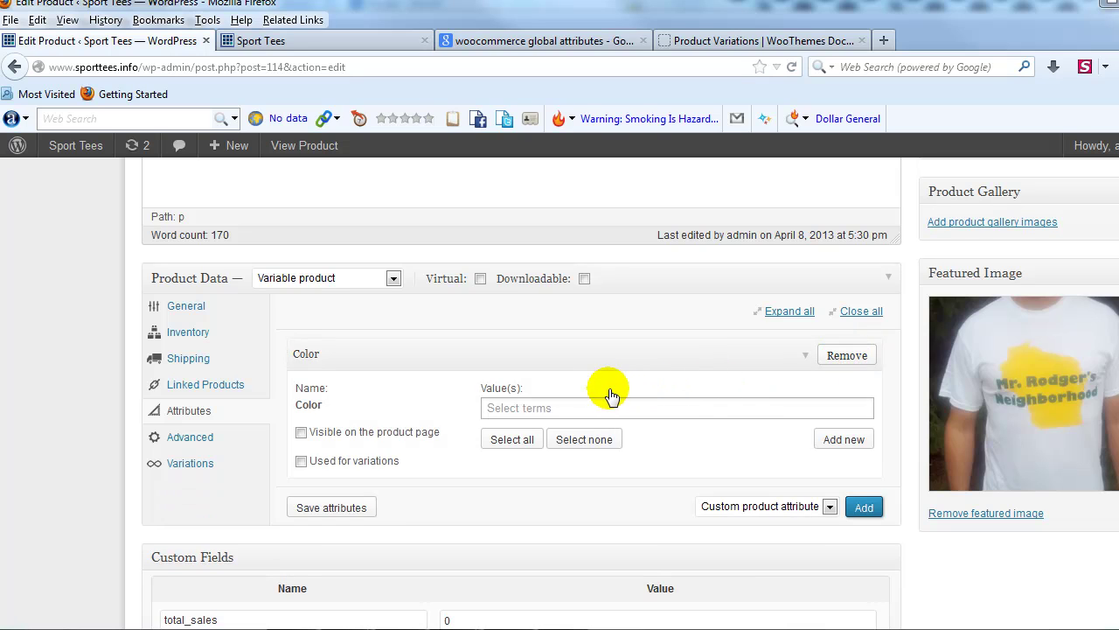
click(511, 440)
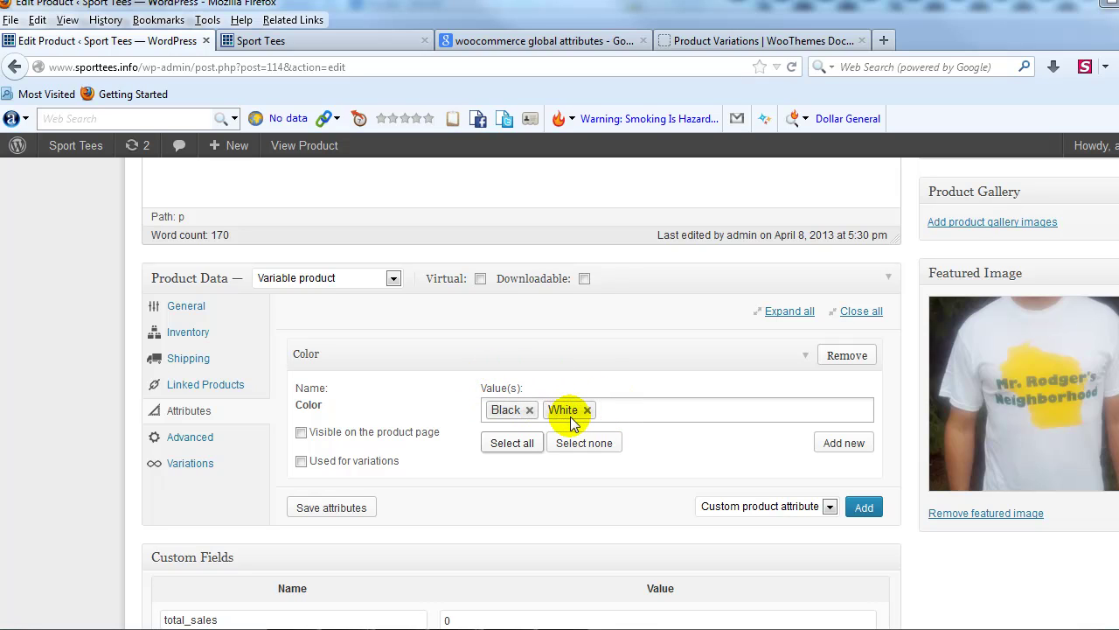
click(301, 432)
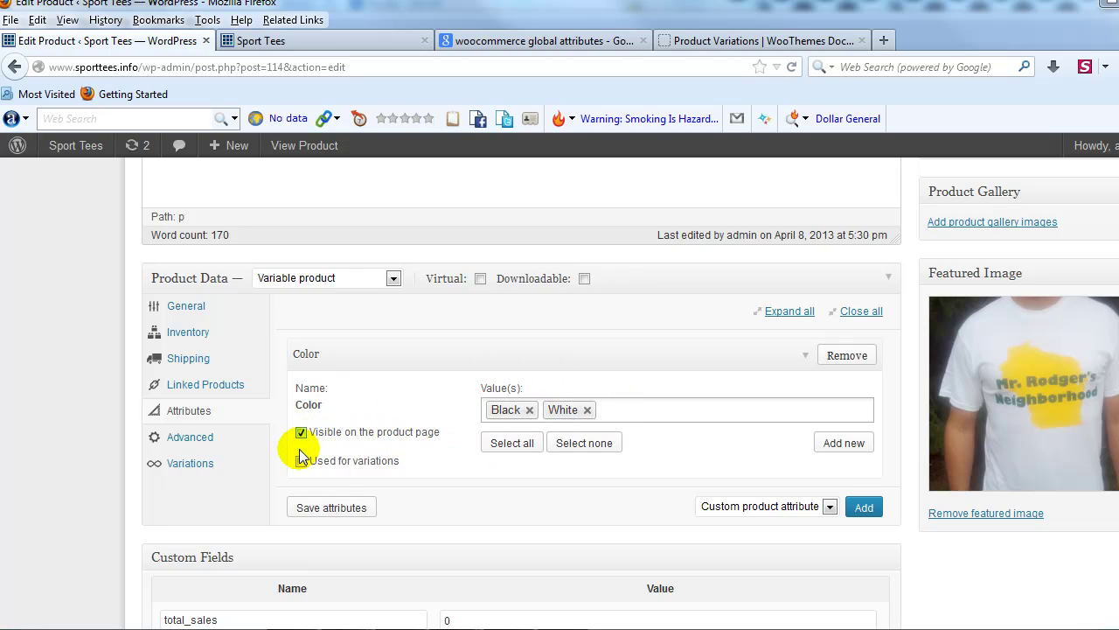
click(301, 460)
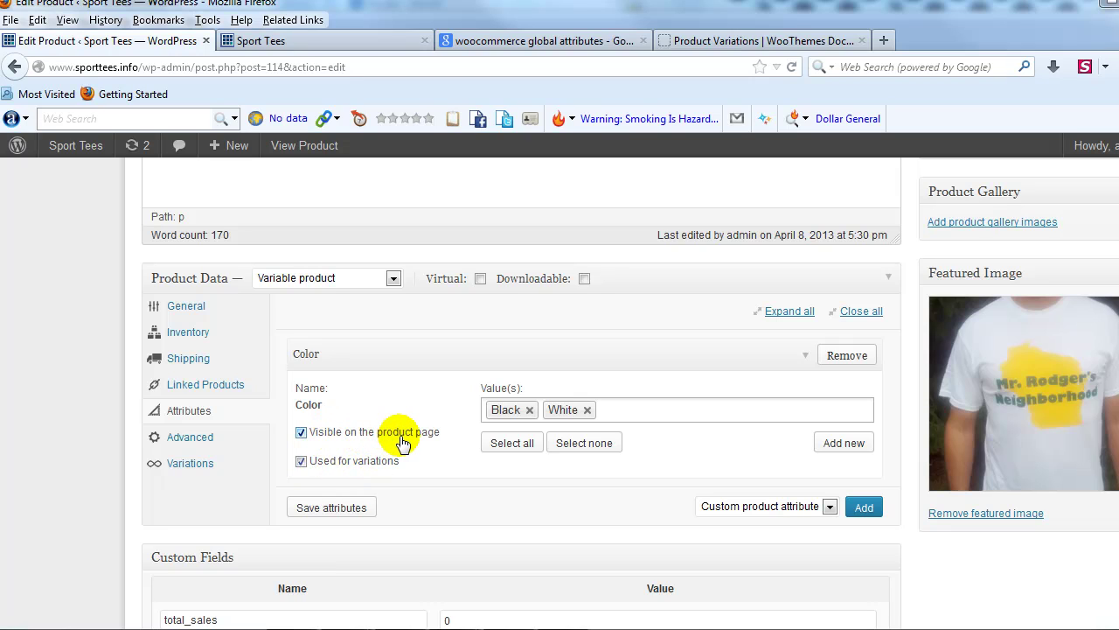
Add the Size attribute to the product and include all its terms: Large, Medium, Small and XL.
click(750, 509)
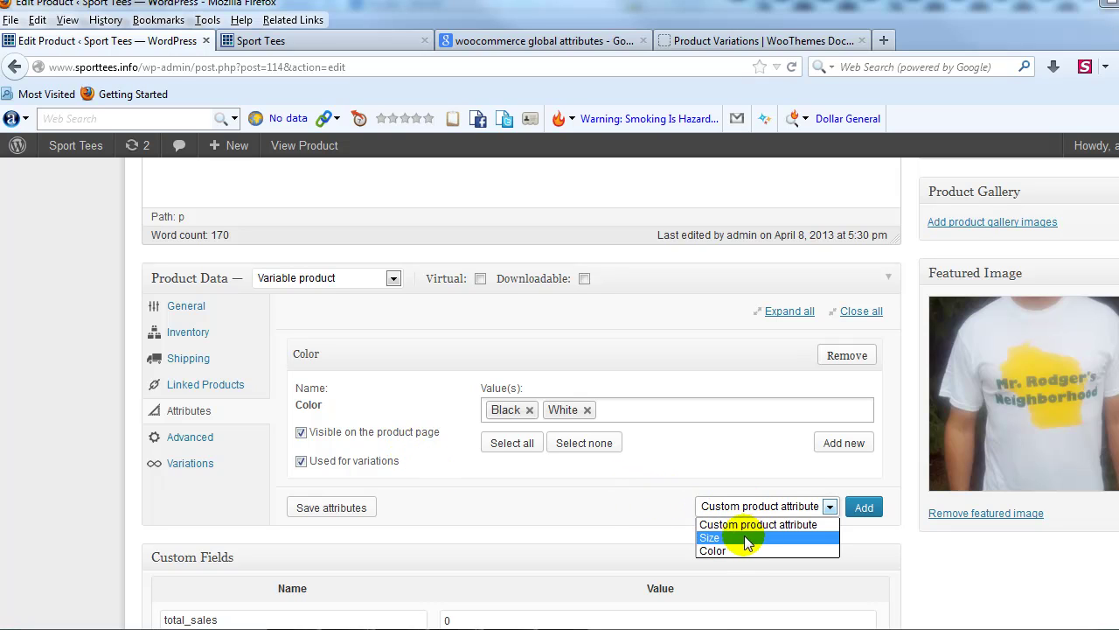
click(715, 537)
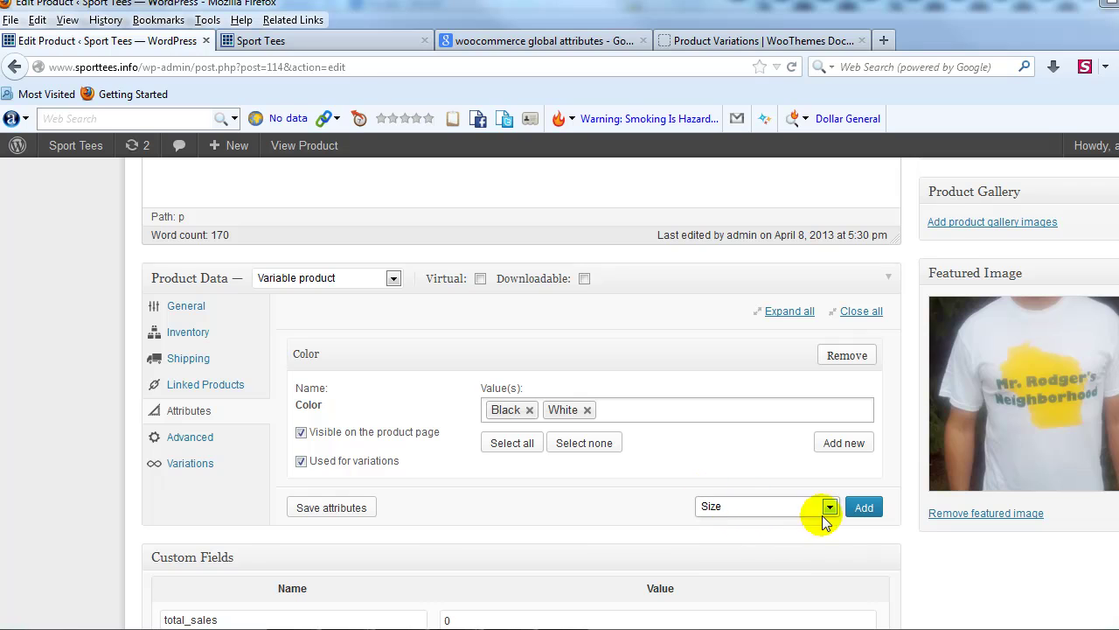
click(866, 511)
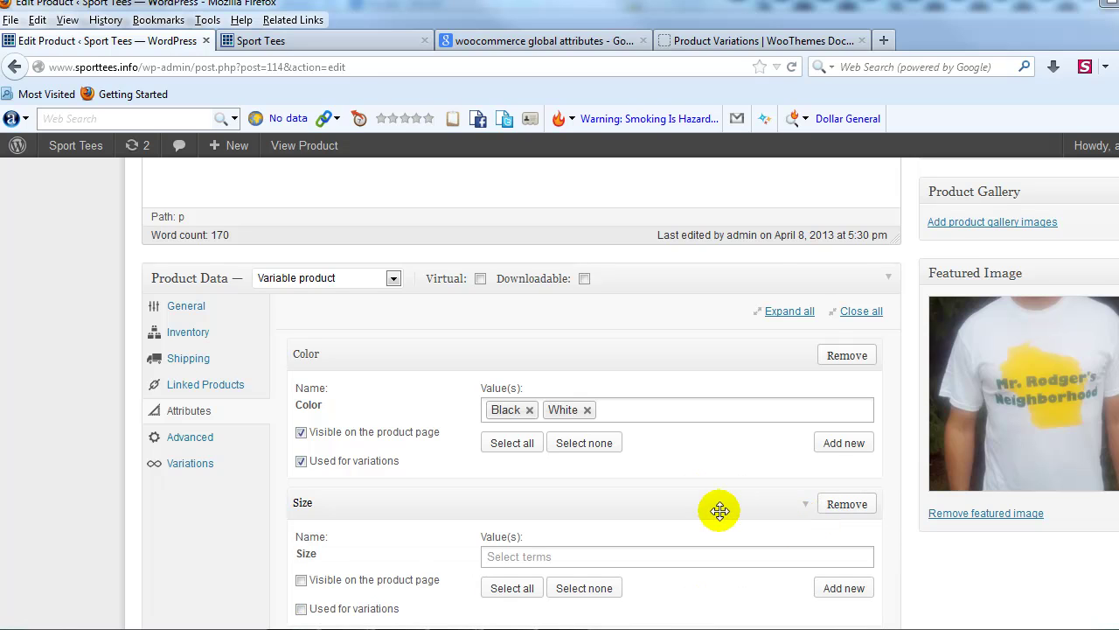
scroll(713, 494, down, 3)
scroll(656, 437, up, 2)
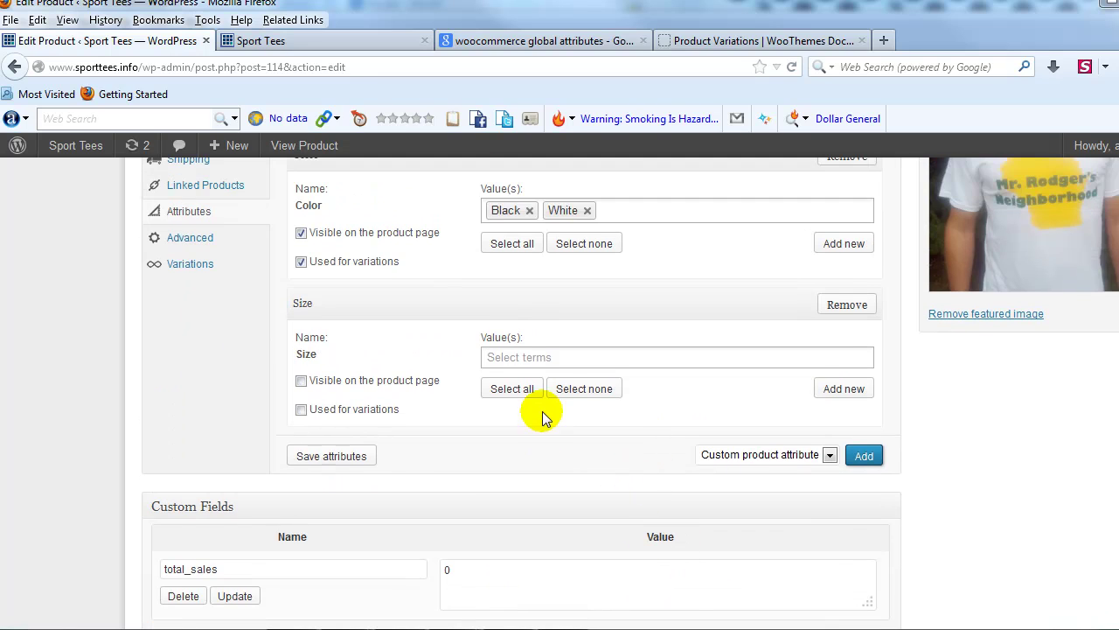
click(513, 389)
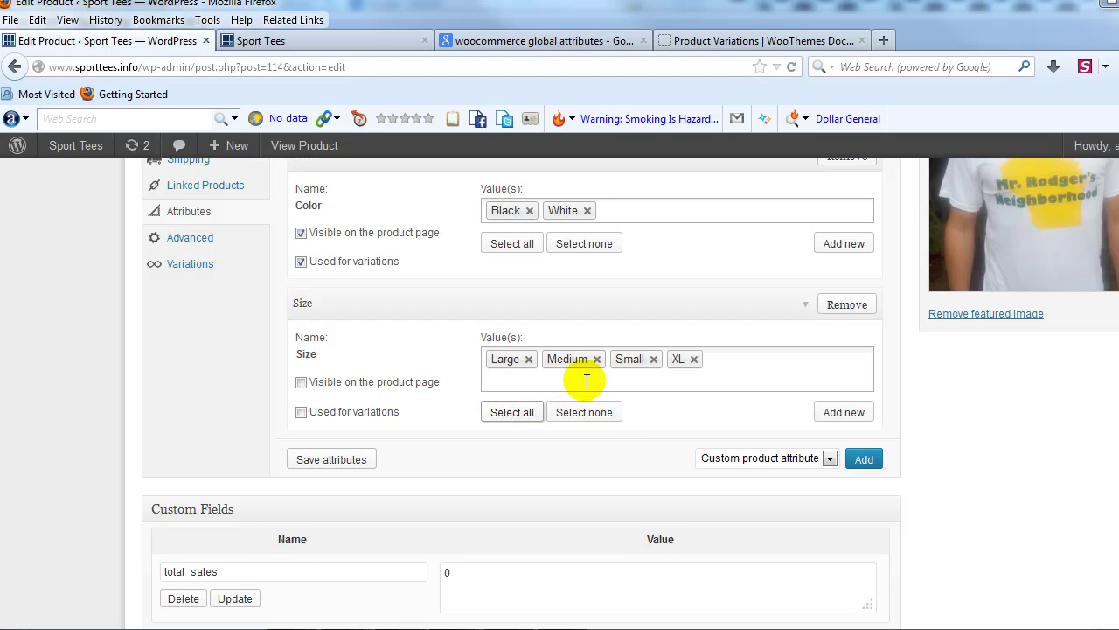
click(630, 359)
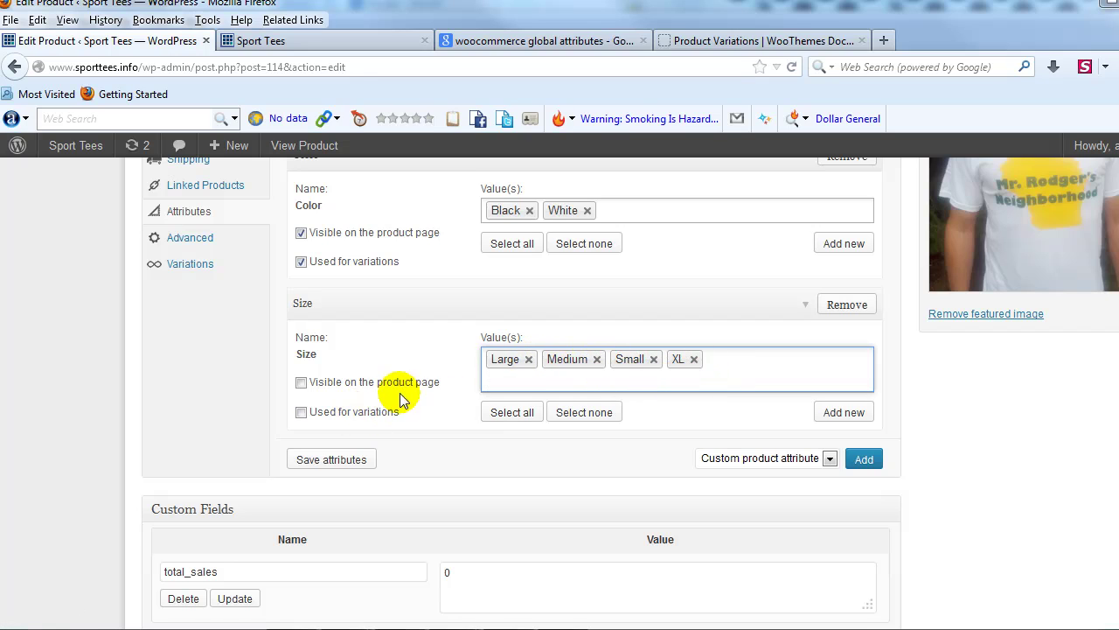
Make the Size attribute visible on the product page and used for variations, and save the product's attributes.
click(301, 382)
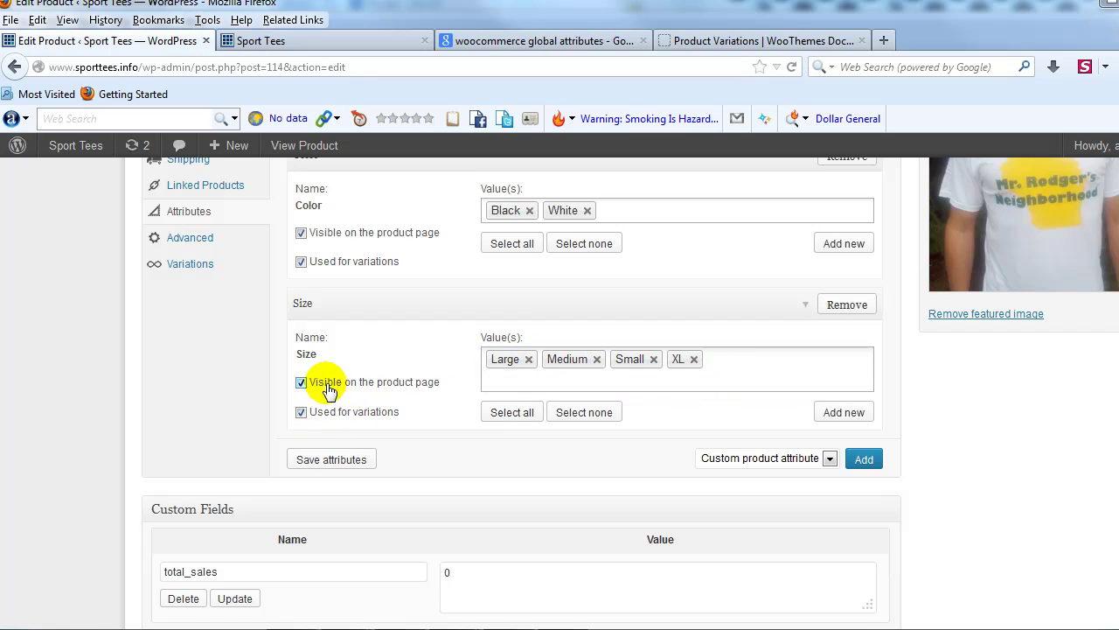
click(379, 413)
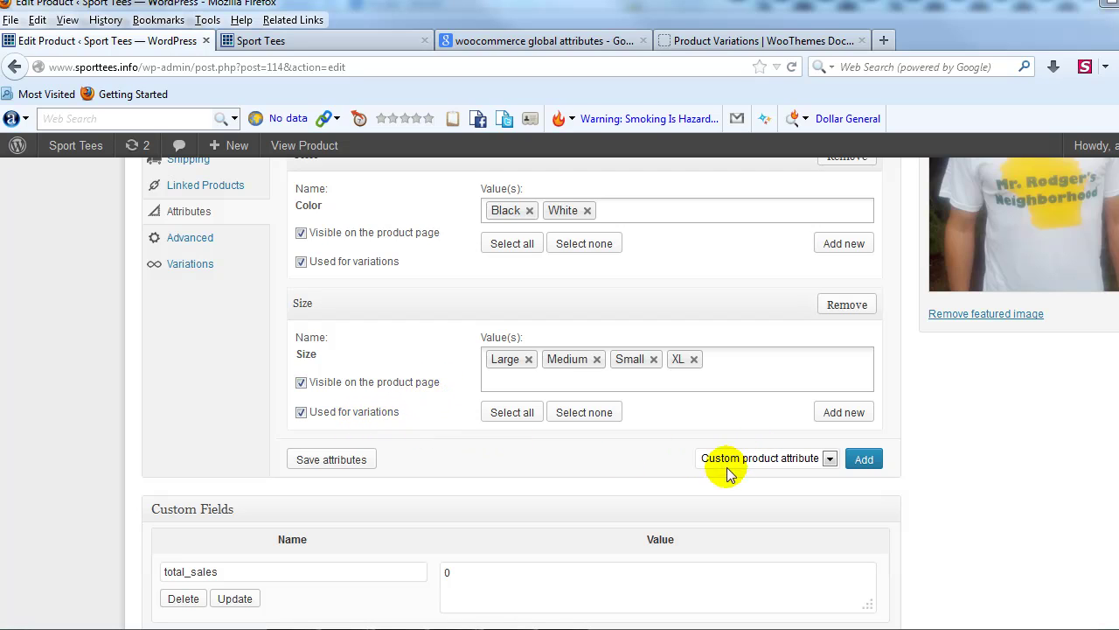
click(332, 460)
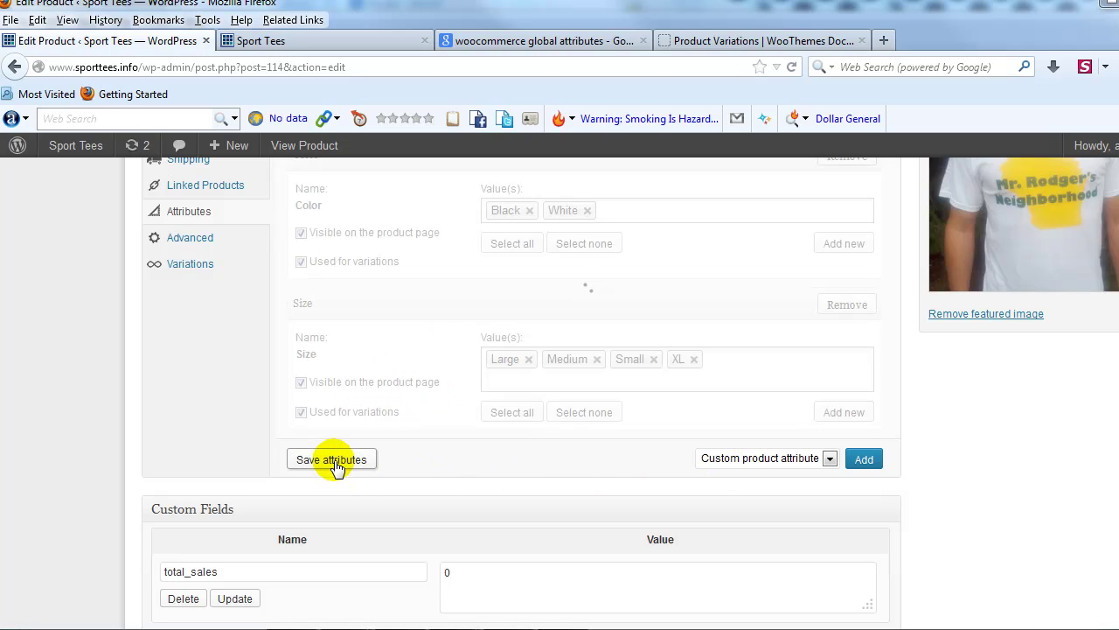
Add a product variation for any color in size Small with a regular price of 19.95.
scroll(328, 462, up, 4)
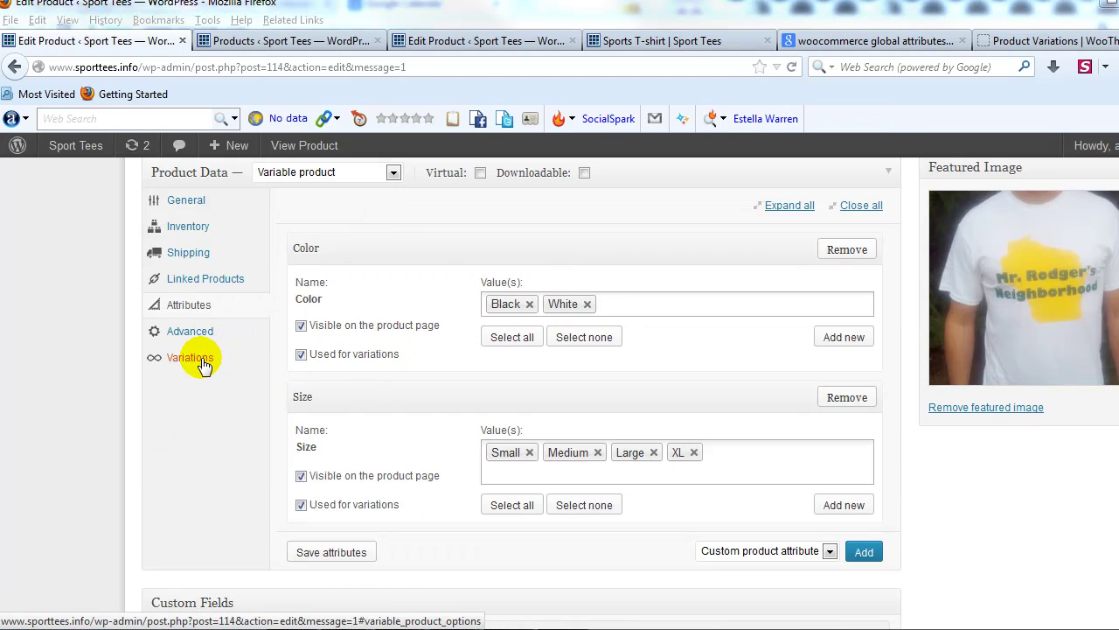
click(198, 359)
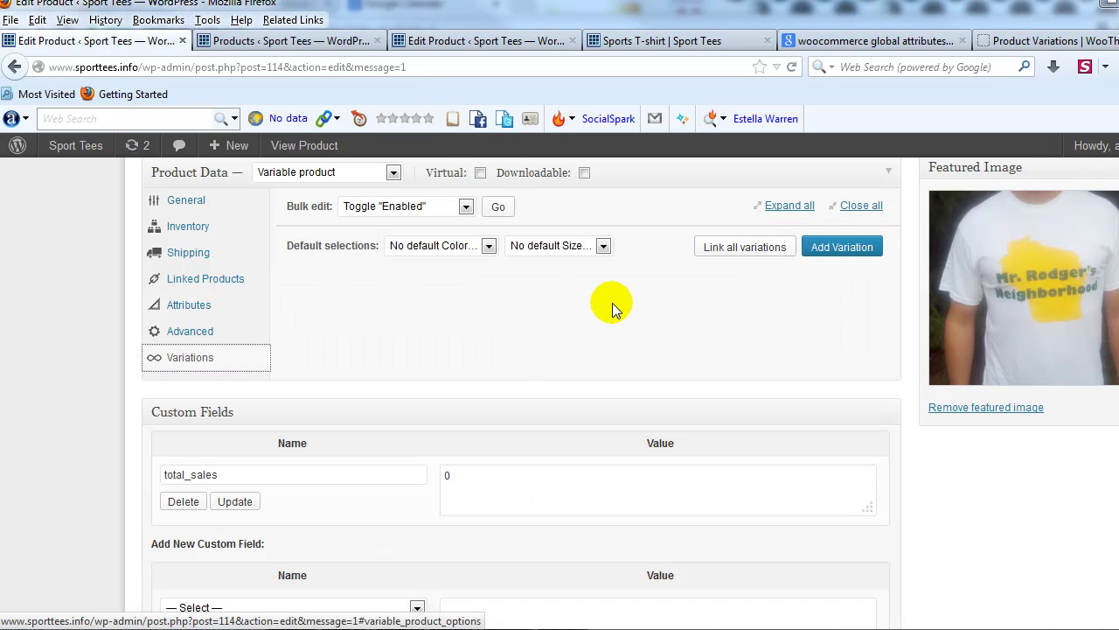
click(852, 247)
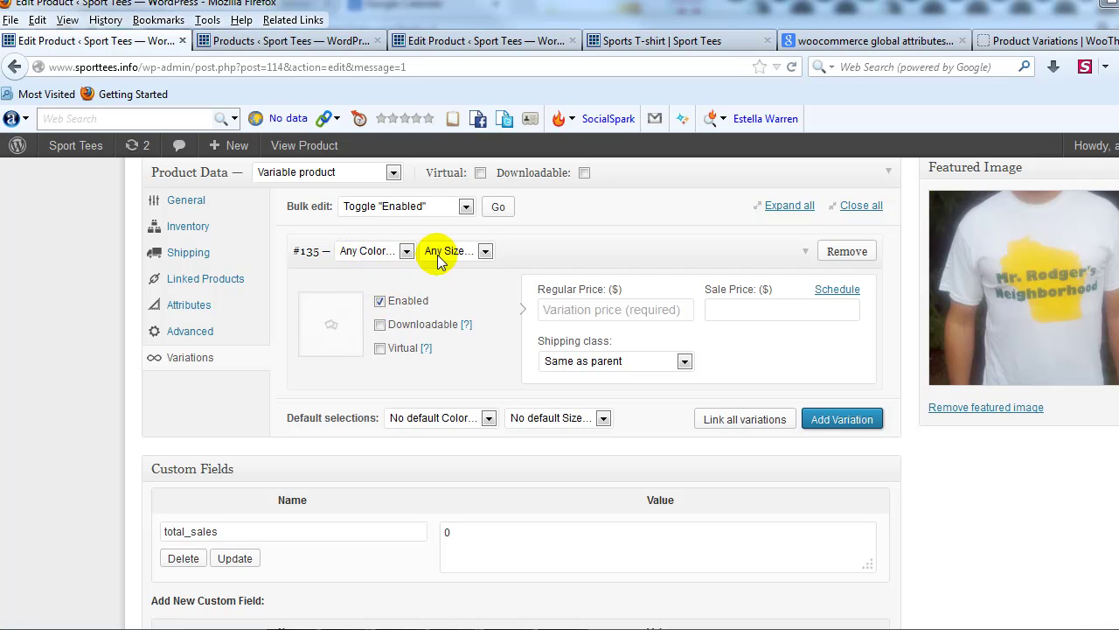
click(484, 251)
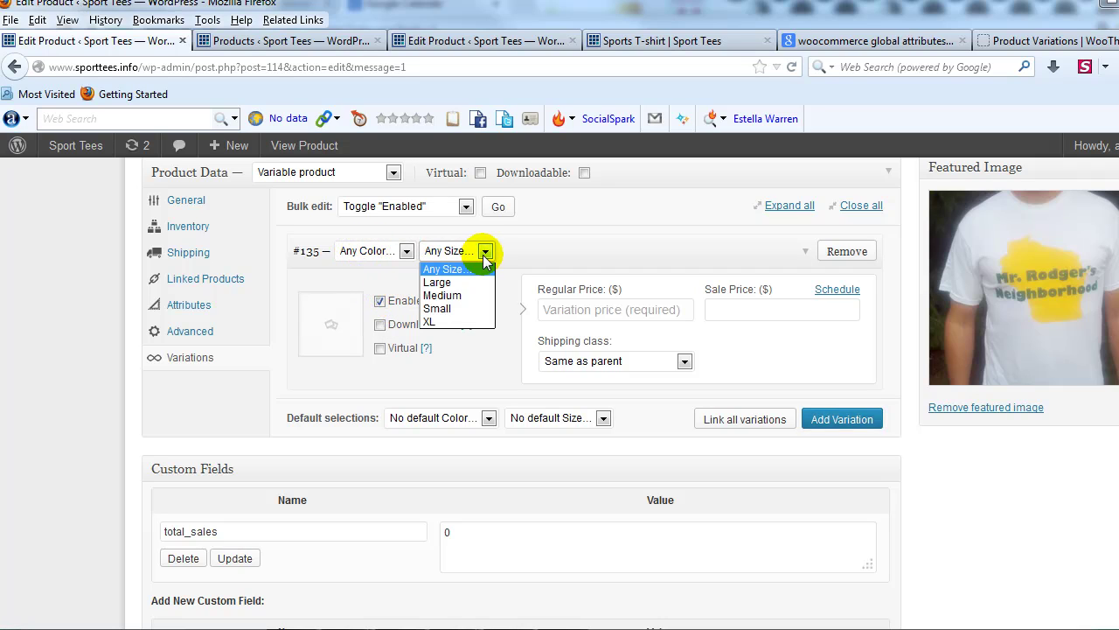
click(454, 308)
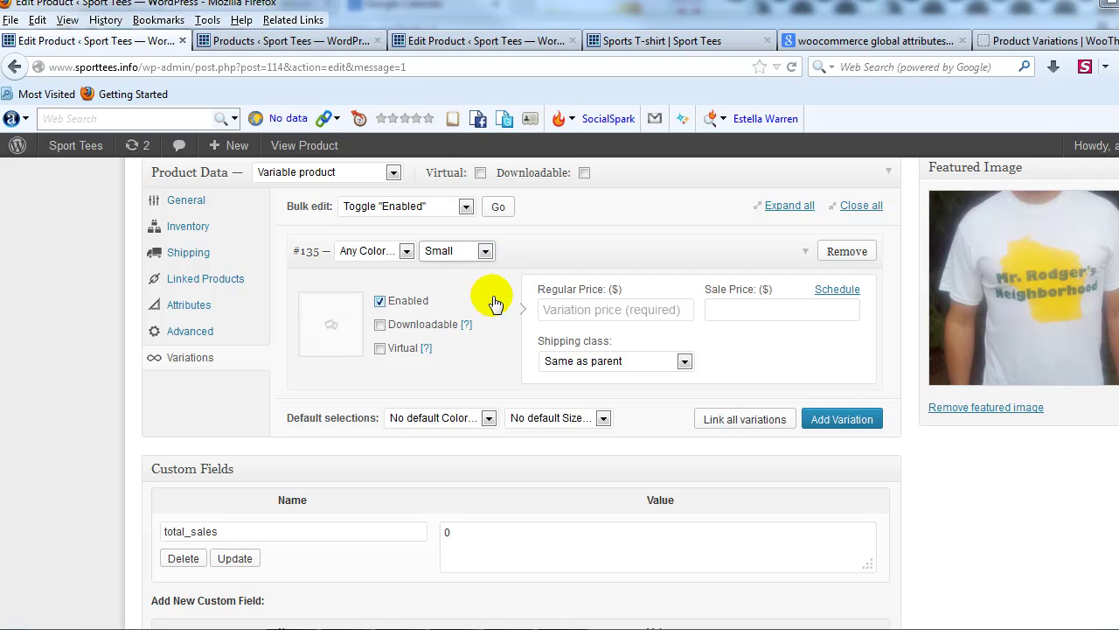
click(648, 308)
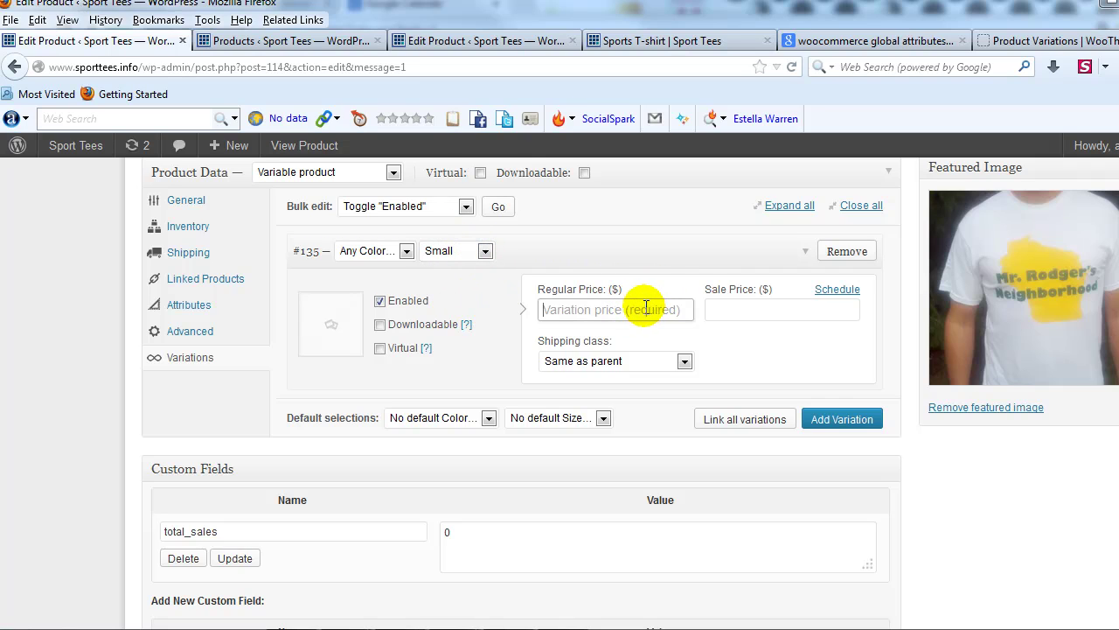
click(646, 310)
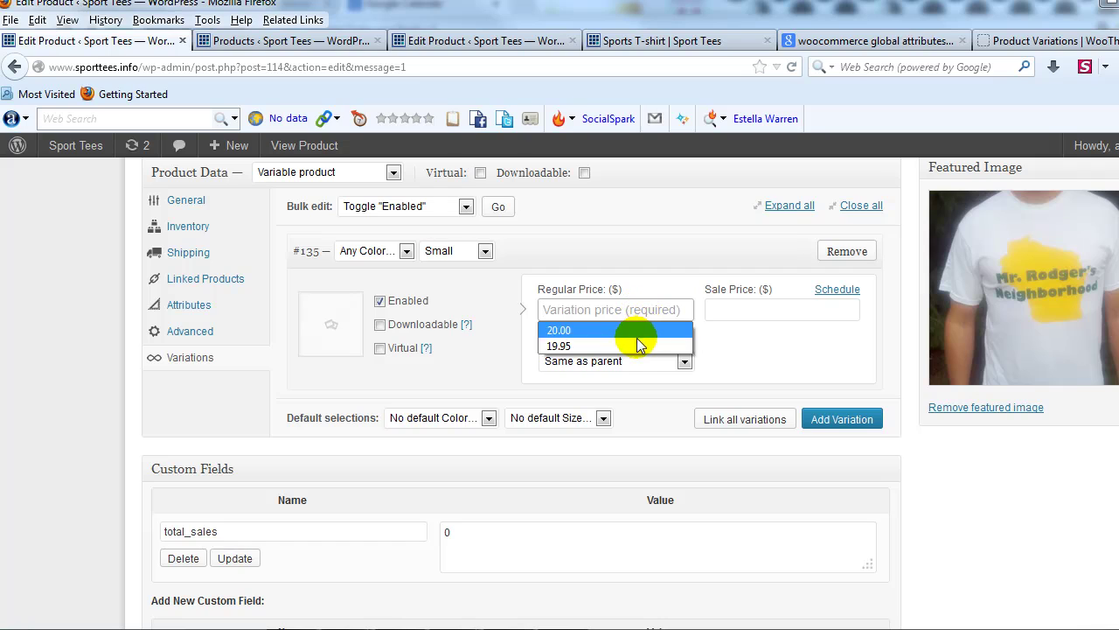
click(644, 345)
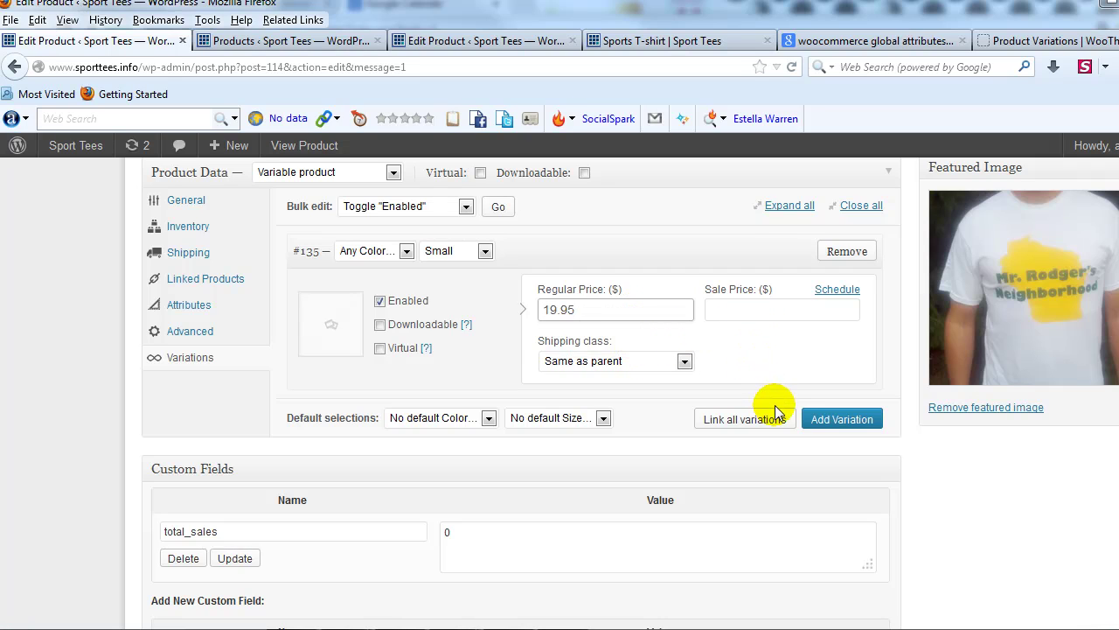
Add a second product variation for any color in size Medium with a regular price of 19.95.
click(838, 426)
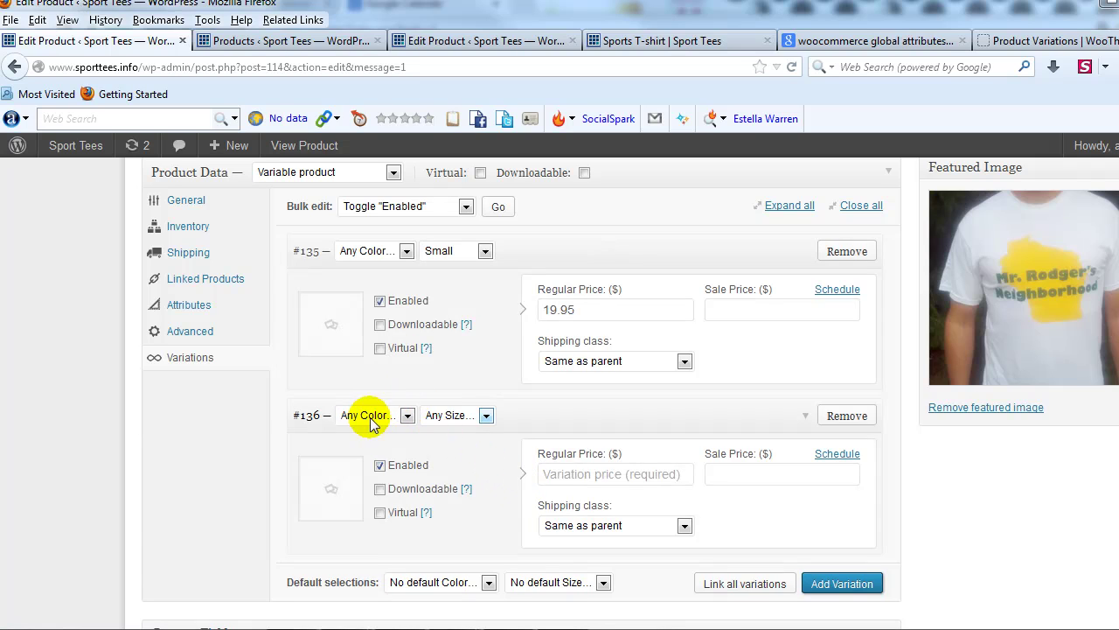
click(463, 417)
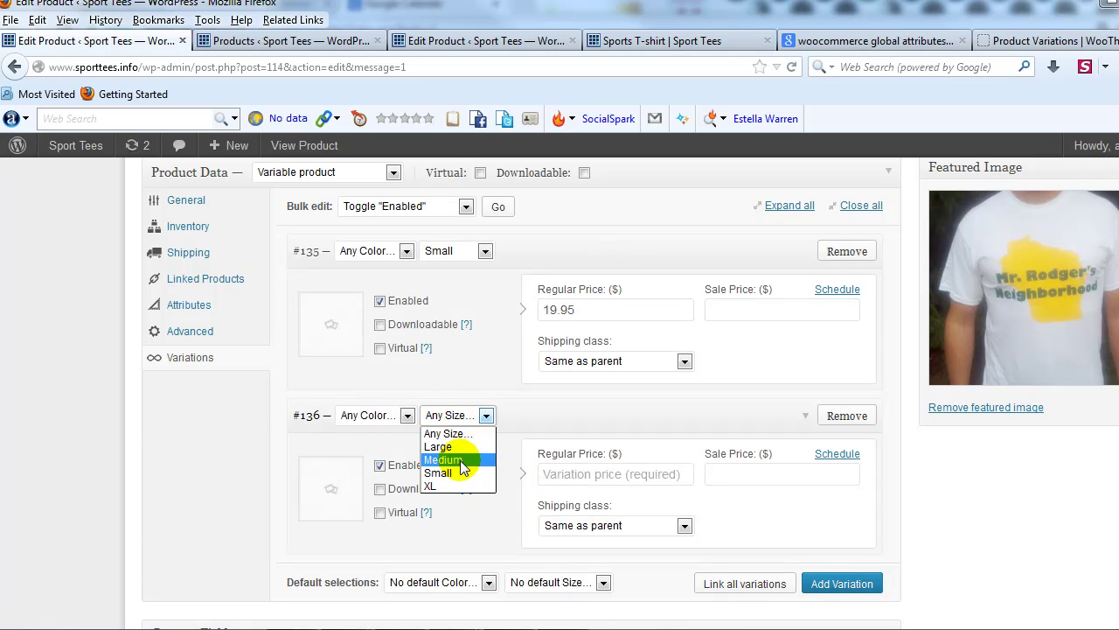
click(460, 460)
click(638, 475)
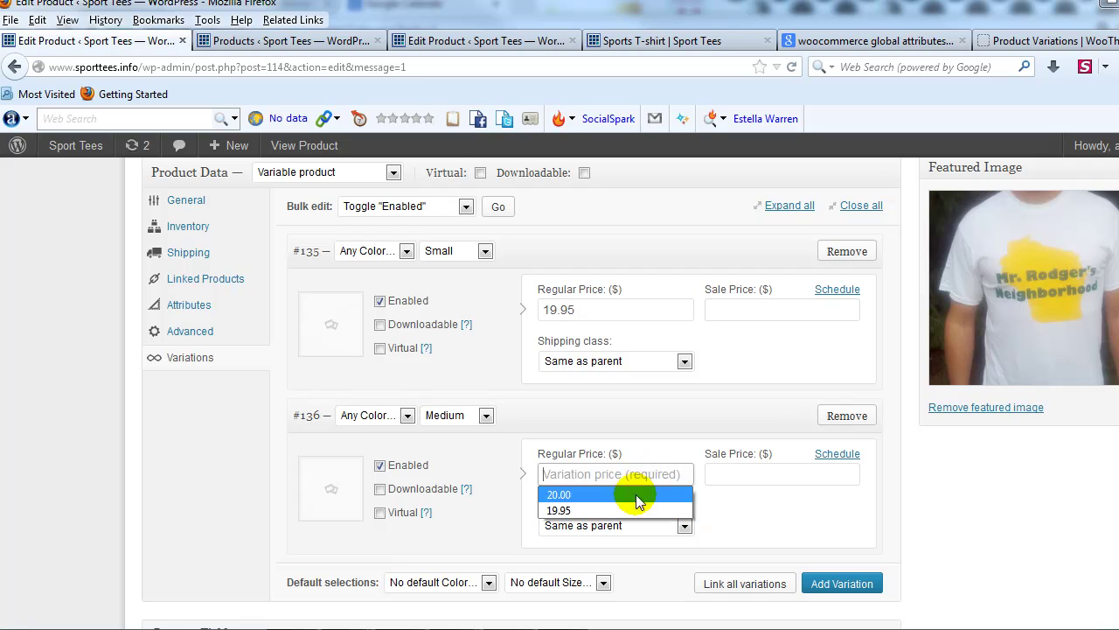
click(625, 509)
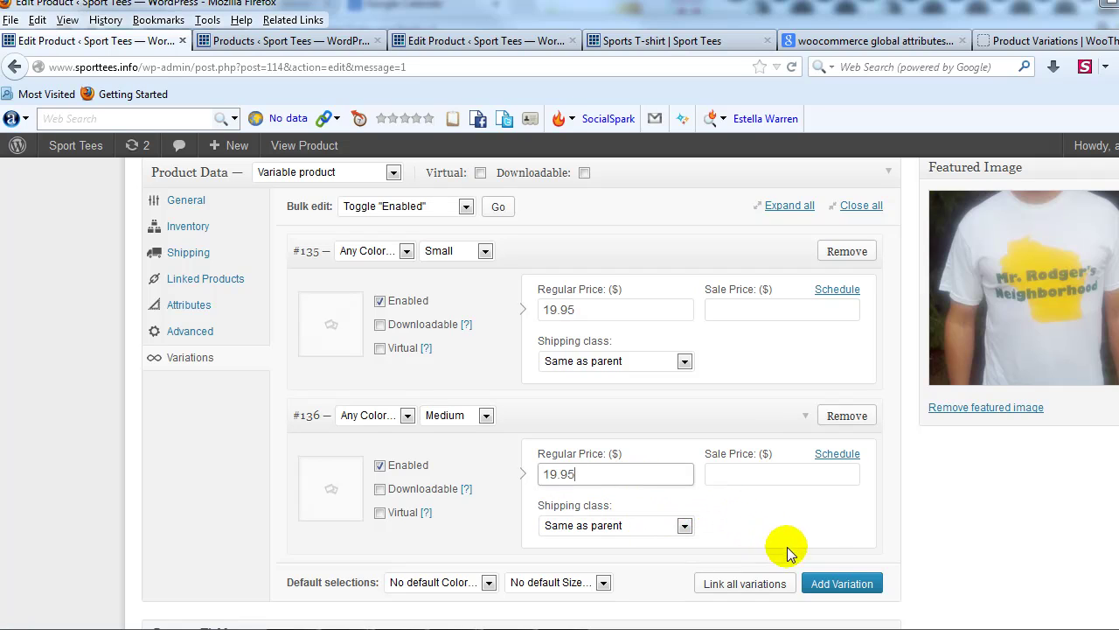
Add a third product variation for any color in size Large with a regular price of 19.95.
click(840, 584)
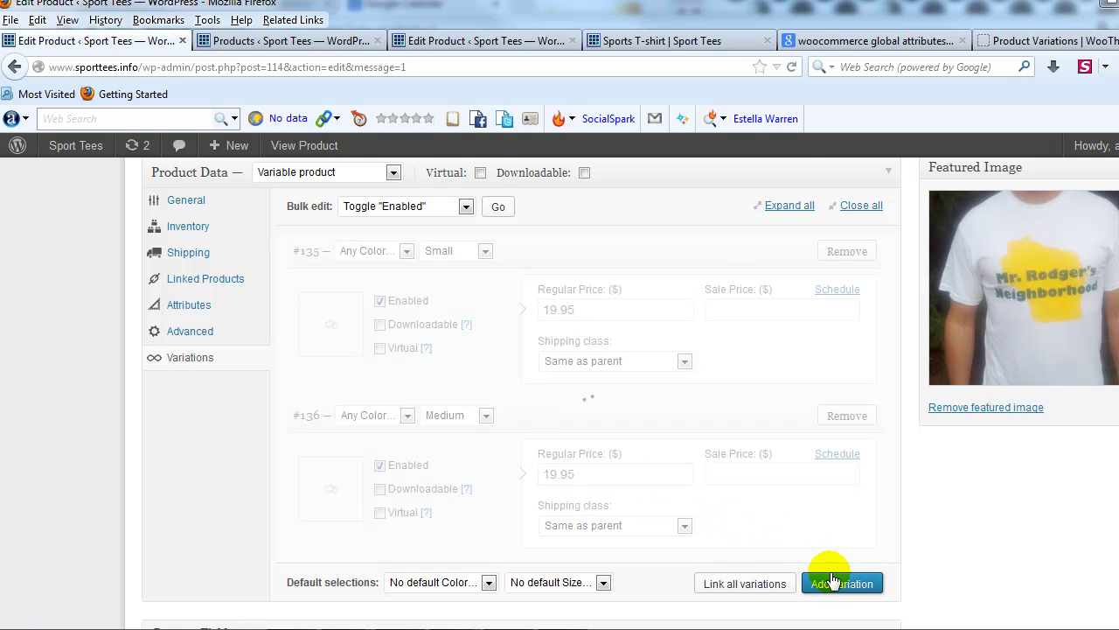
scroll(833, 583, down, 4)
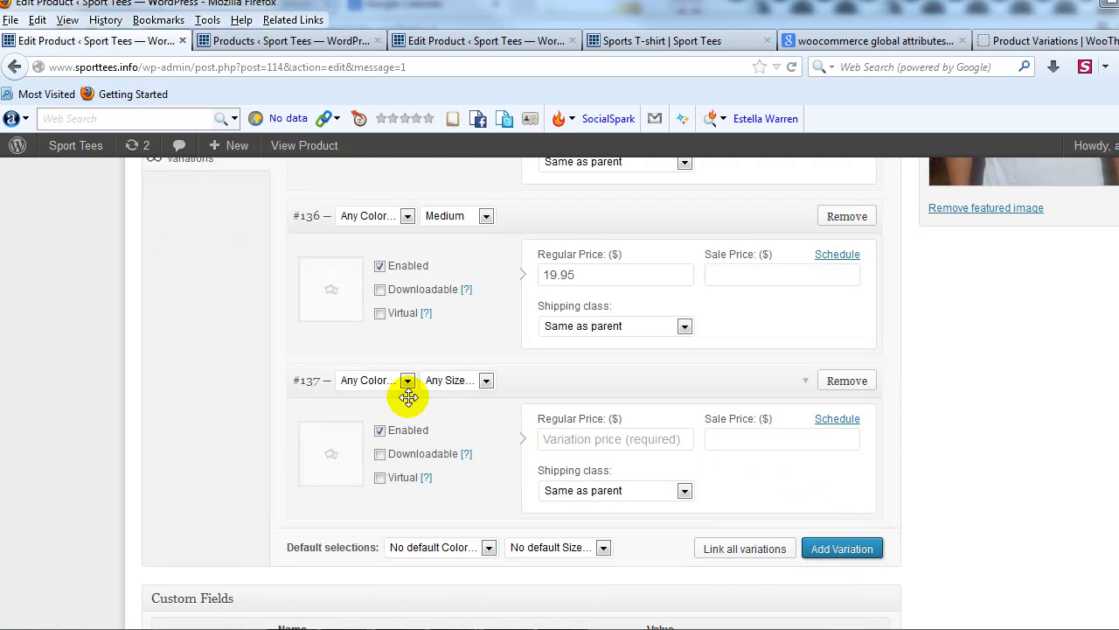
click(408, 380)
click(408, 381)
click(460, 380)
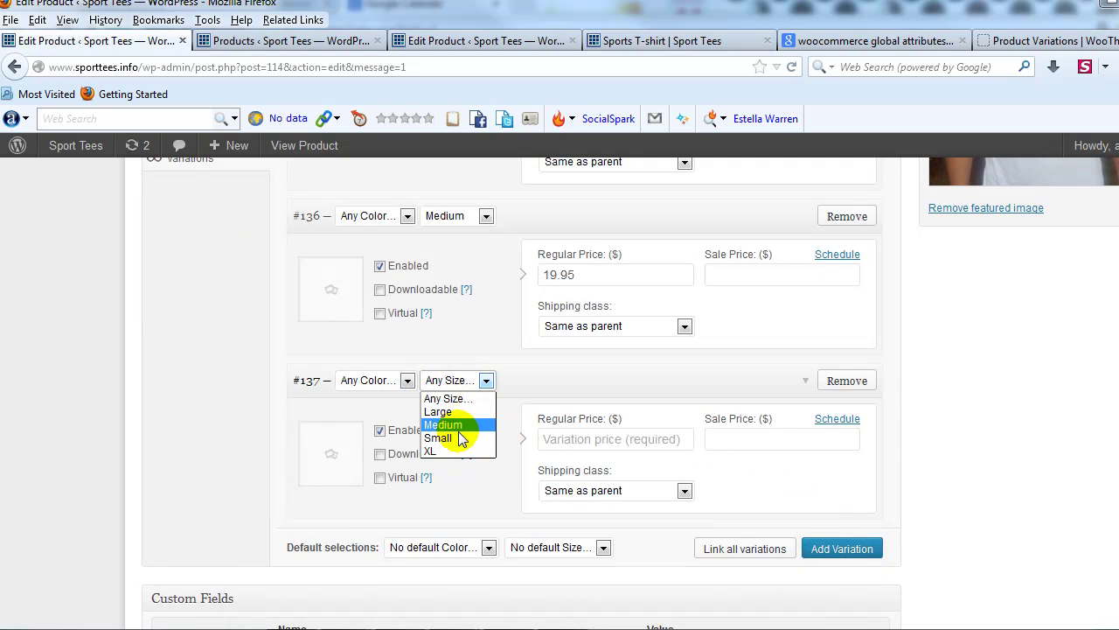
click(473, 411)
click(564, 439)
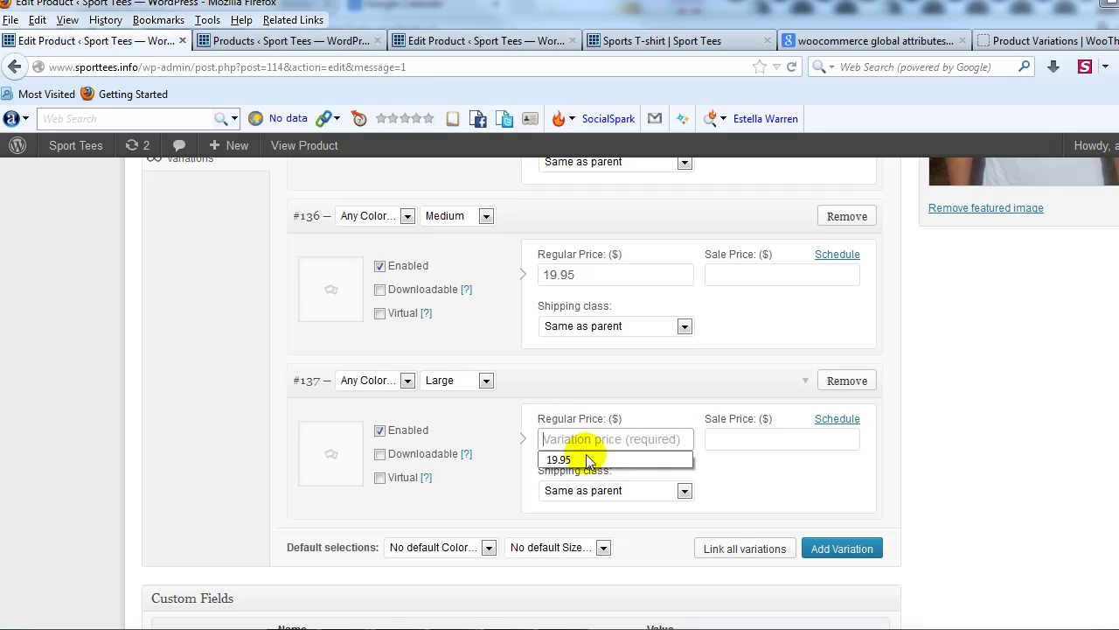
click(589, 461)
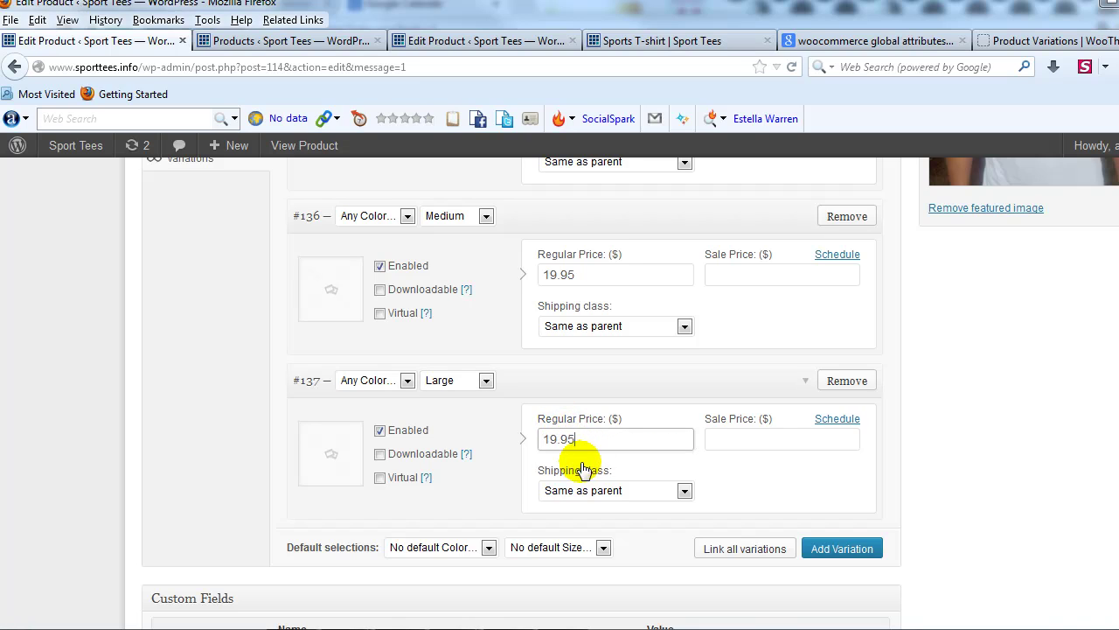
Add a fourth product variation for any color in size XL with a regular price of 19.95.
click(841, 548)
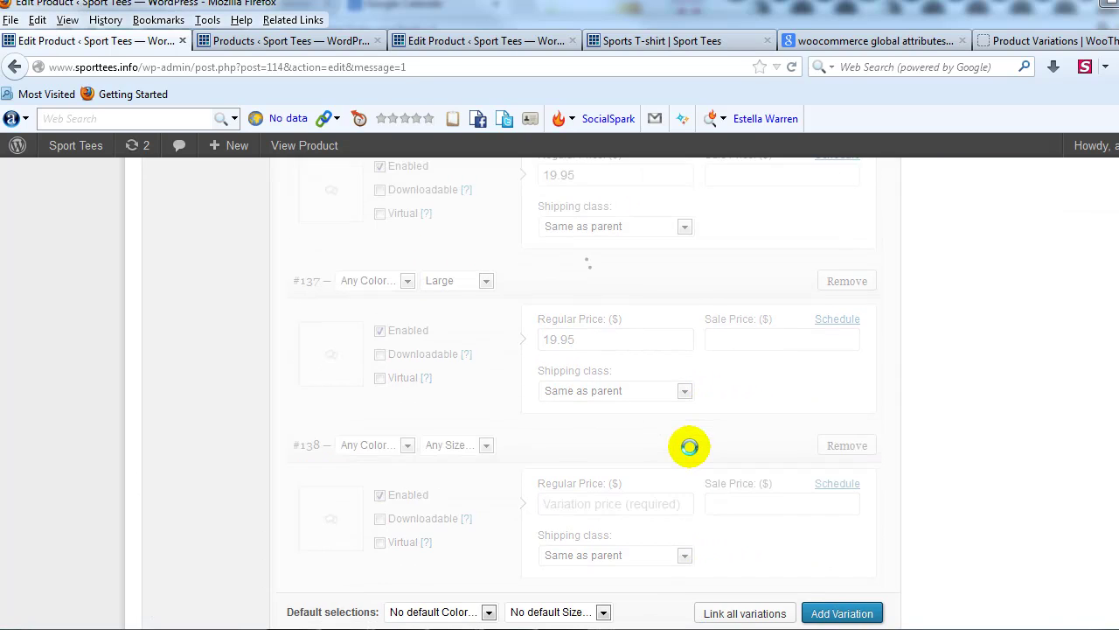
scroll(612, 450, down, 3)
click(453, 253)
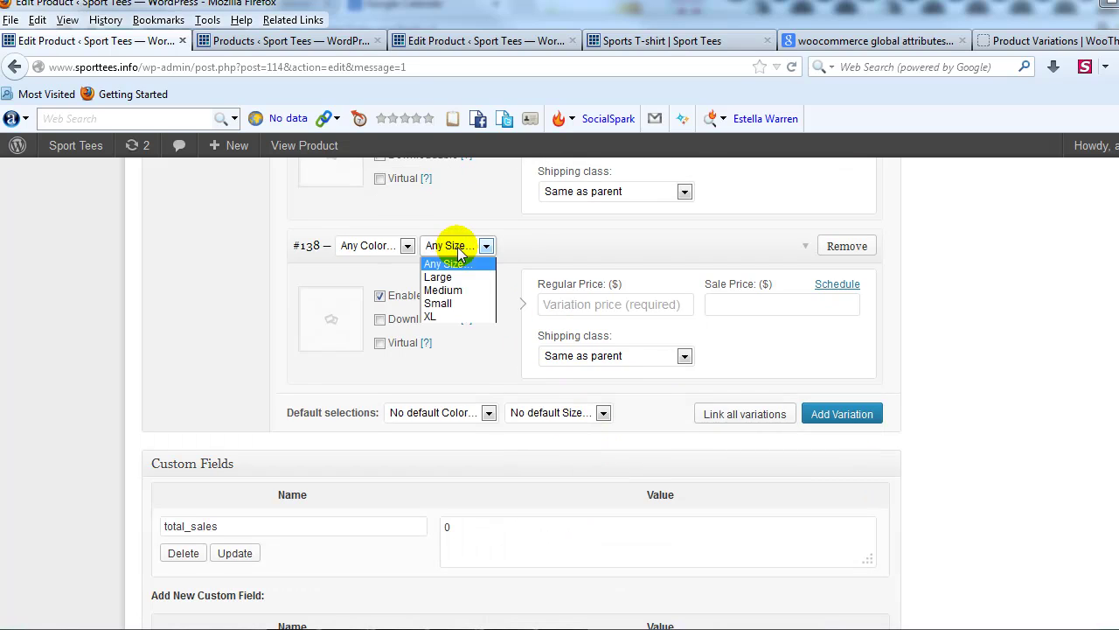
click(454, 316)
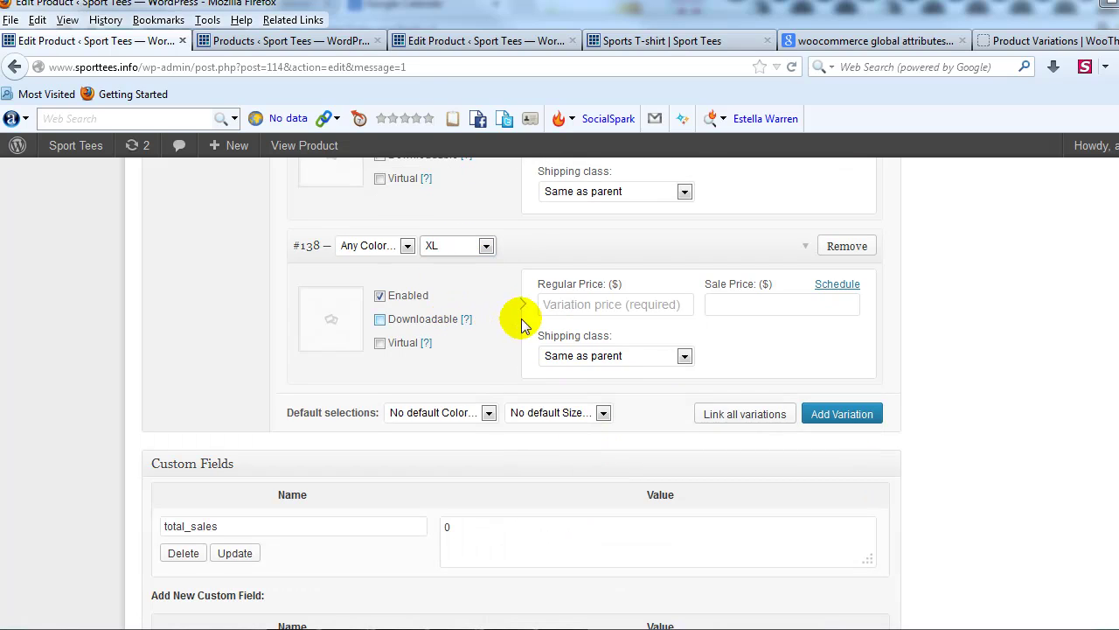
click(597, 306)
click(600, 306)
click(605, 321)
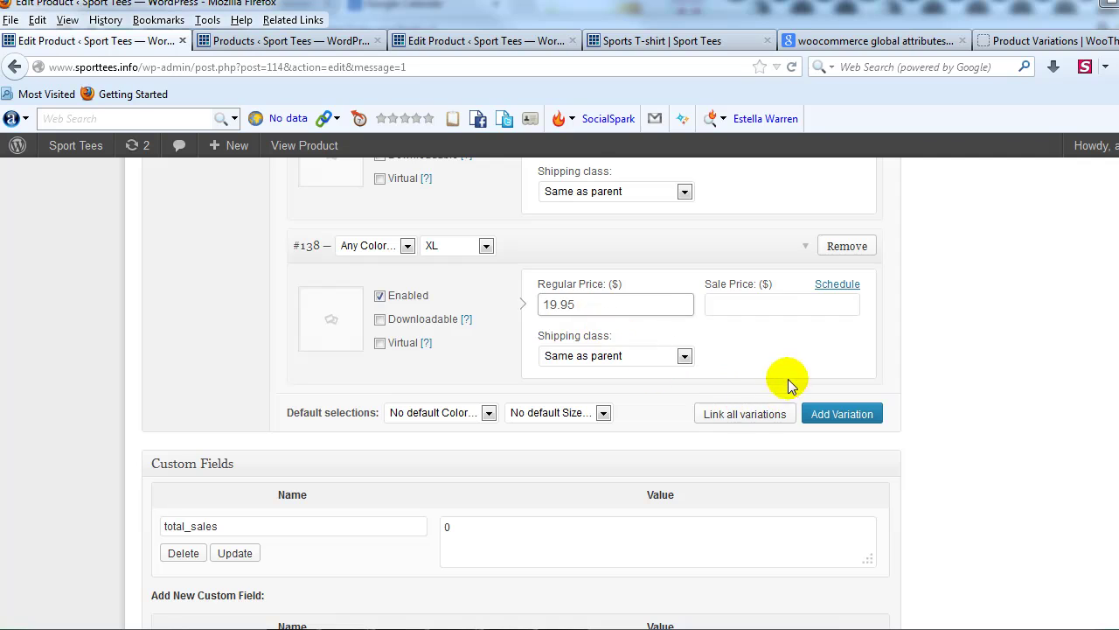
Update the published Sports T-shirt product to save its four size variations.
scroll(600, 370, up, 6)
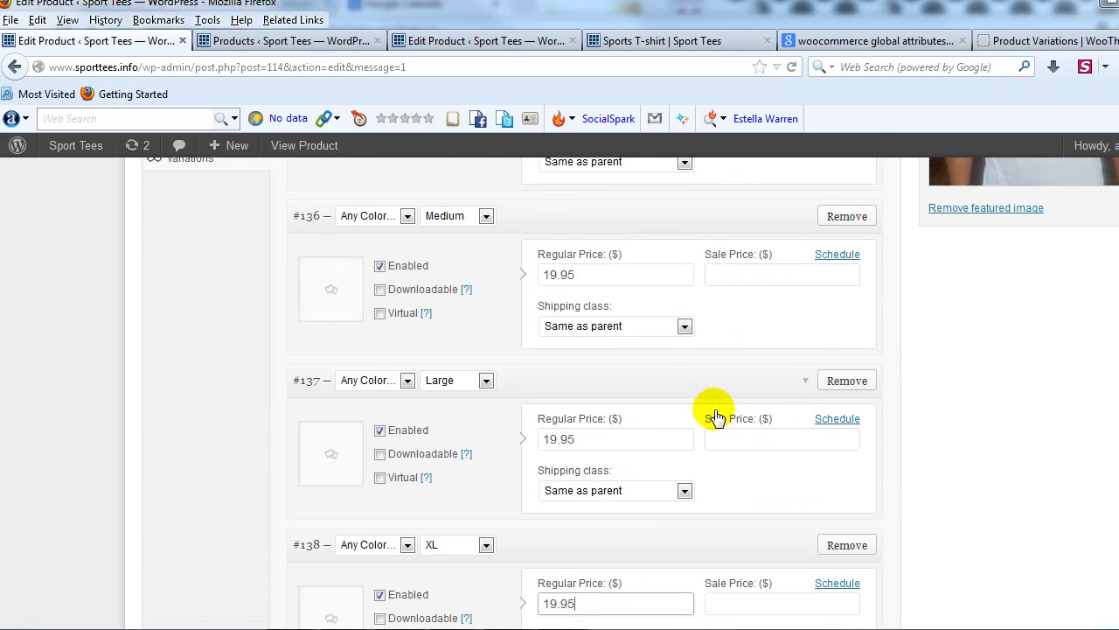
scroll(716, 415, up, 5)
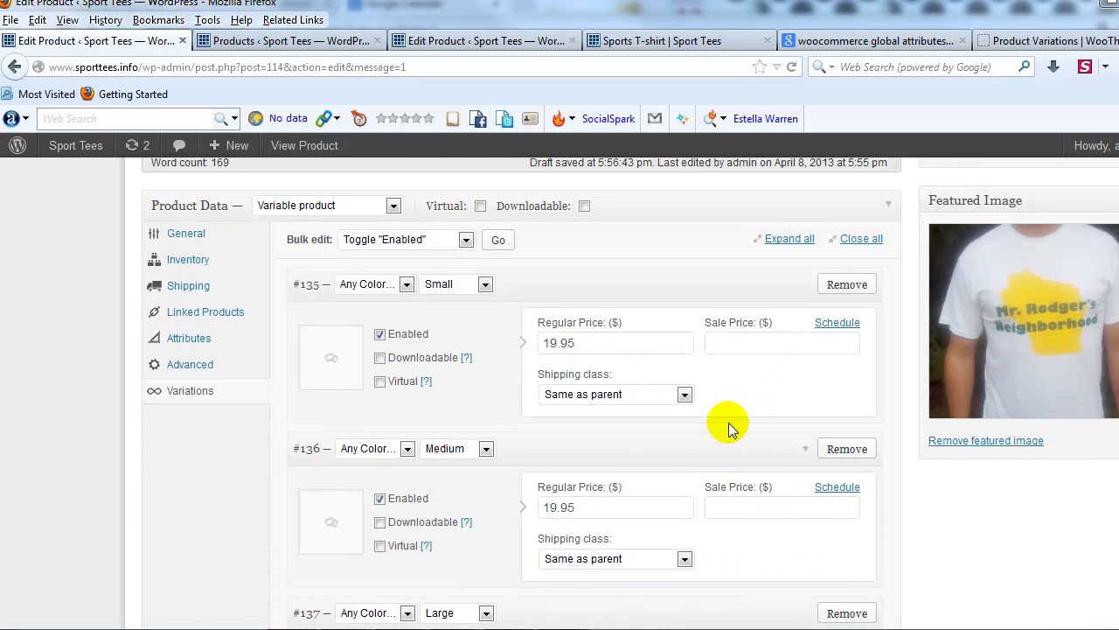
scroll(730, 428, up, 1)
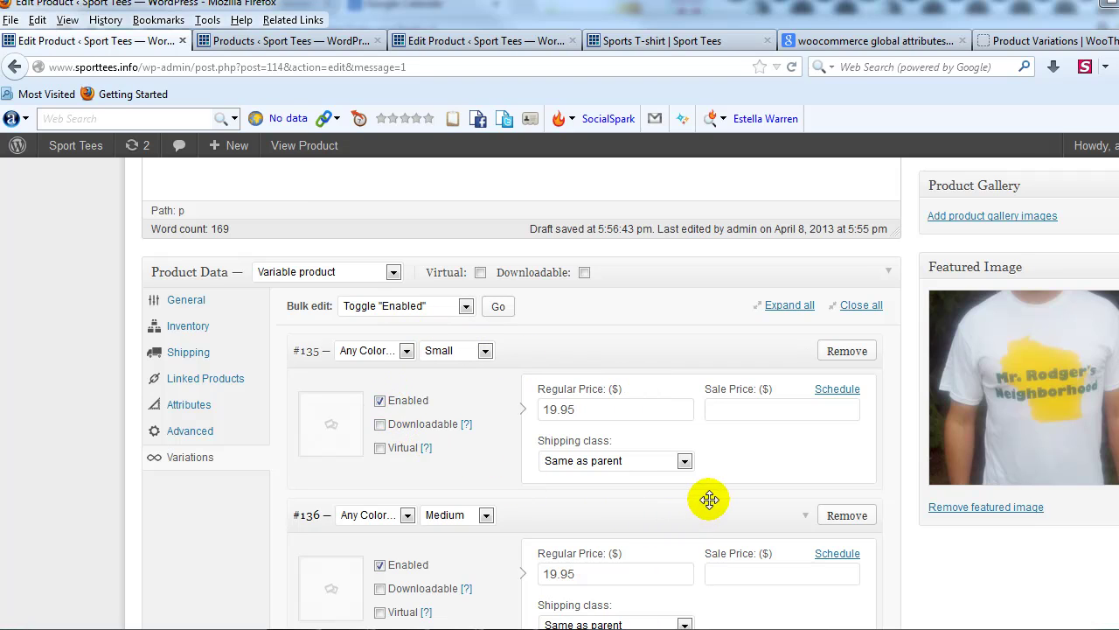
scroll(787, 463, up, 7)
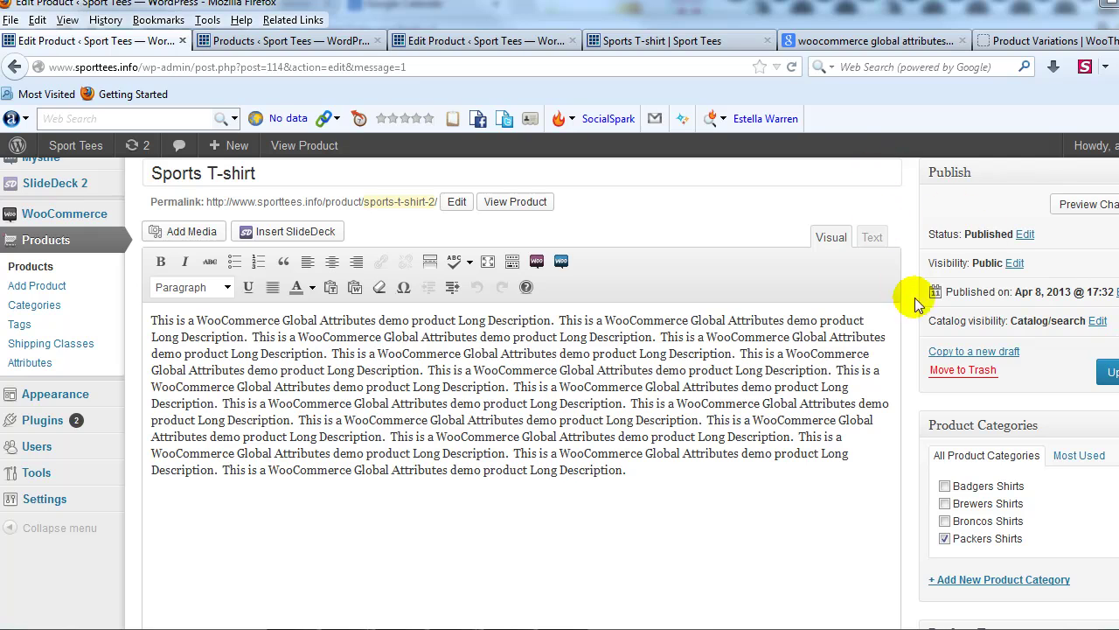
click(1109, 374)
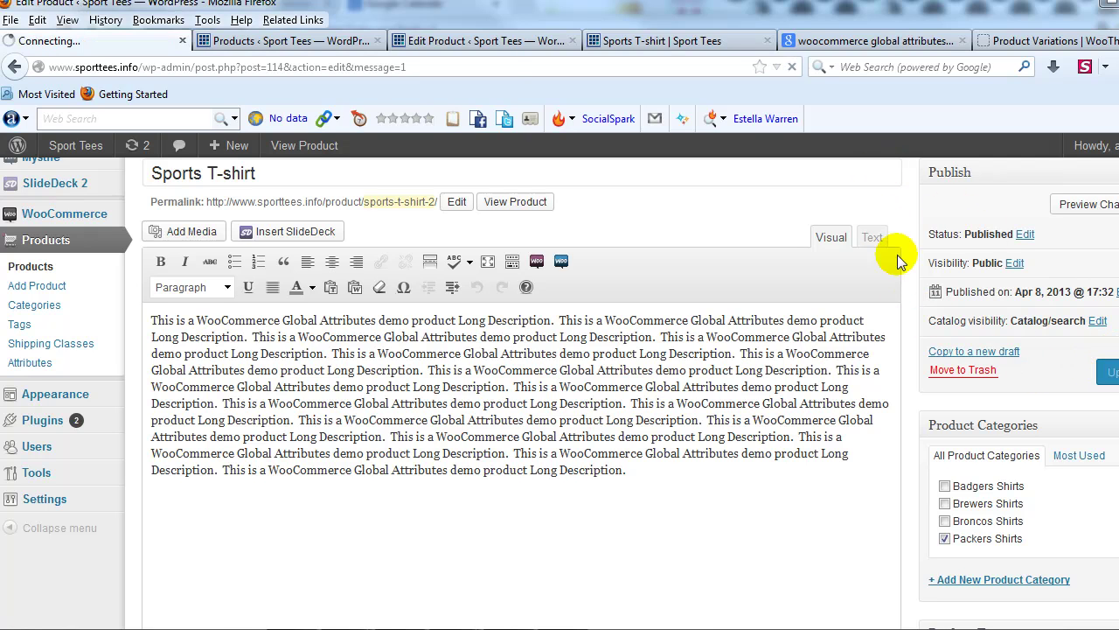
View the Sports T-shirt's store page and test its variation options by choosing color Black and size Small.
click(295, 40)
click(145, 40)
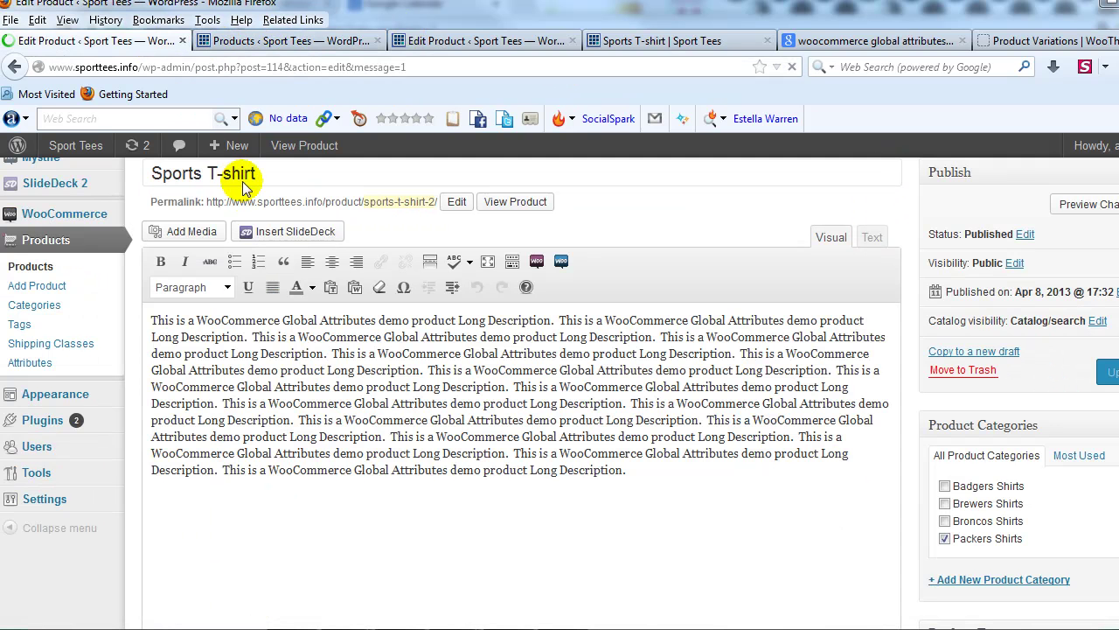
scroll(649, 338, down, 3)
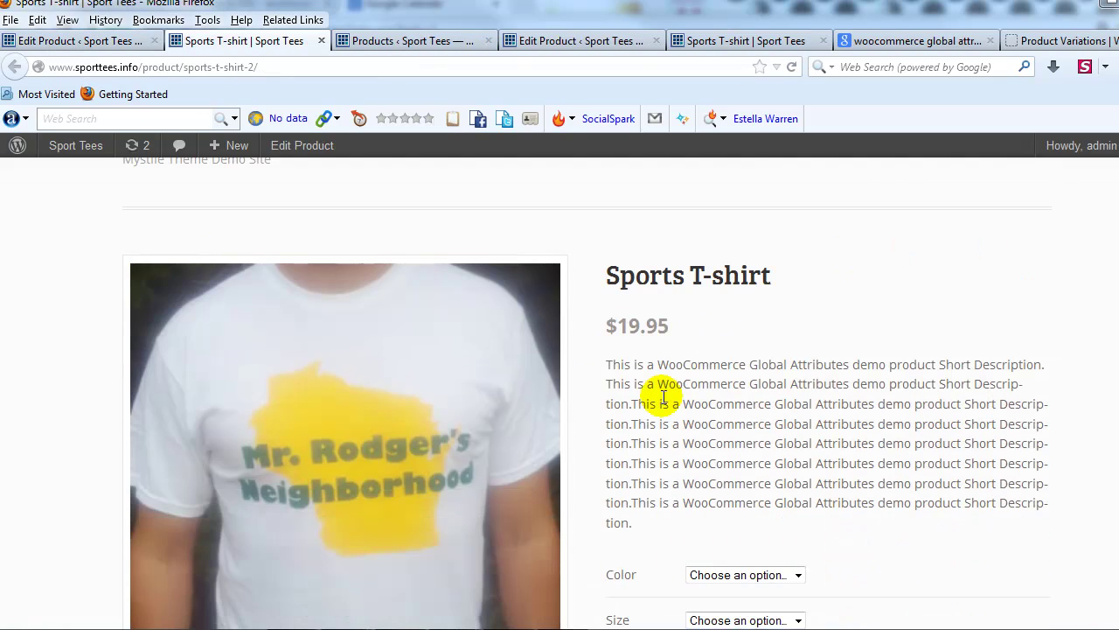
scroll(721, 356, down, 1)
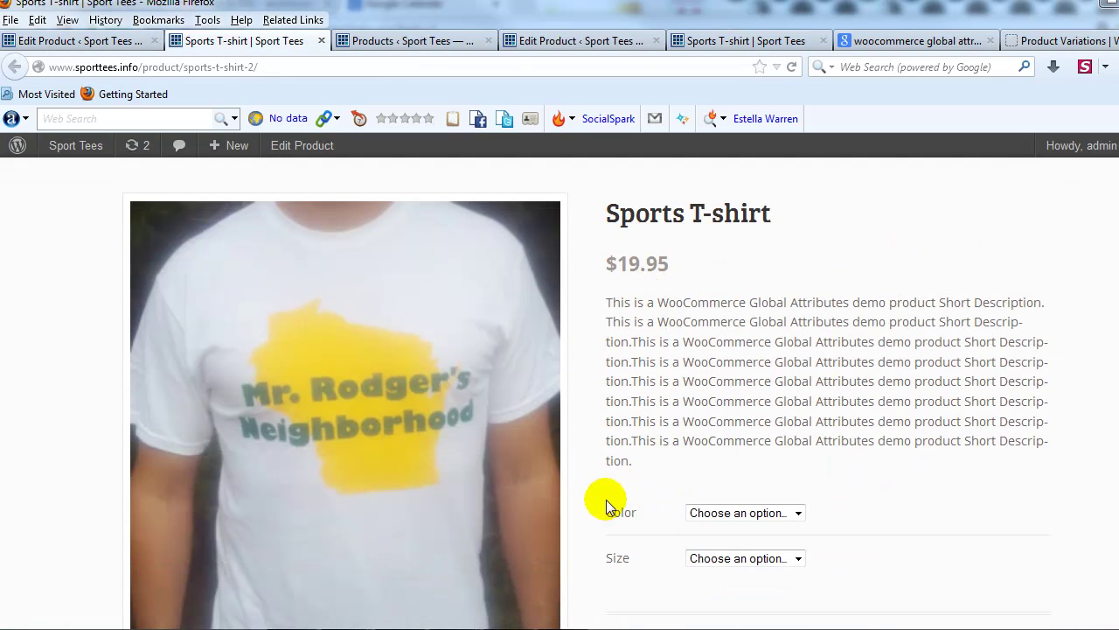
click(712, 514)
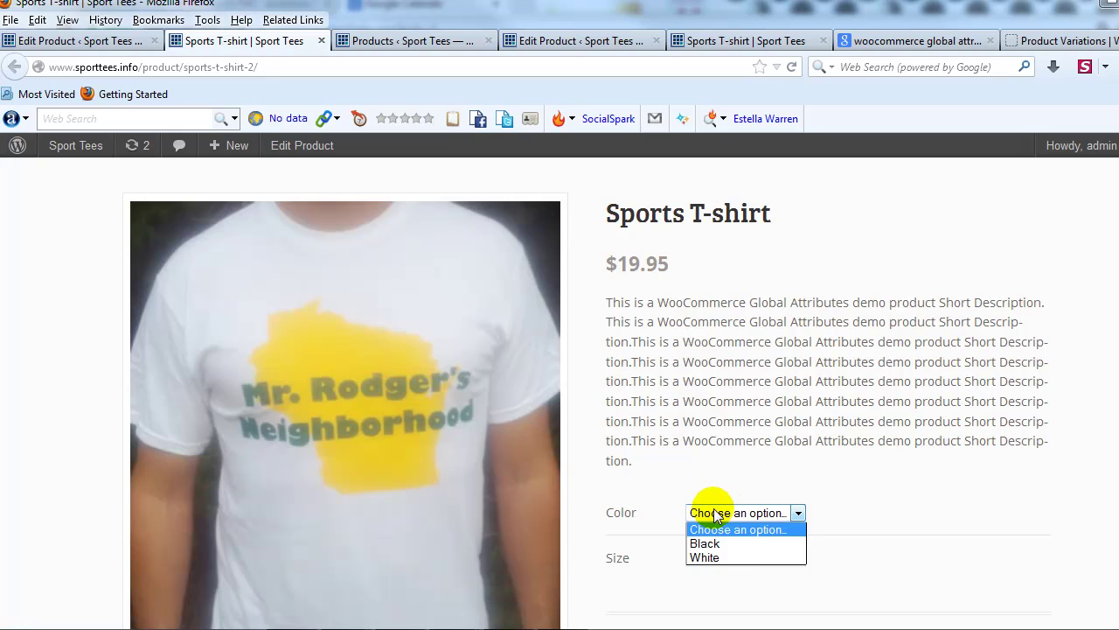
click(725, 544)
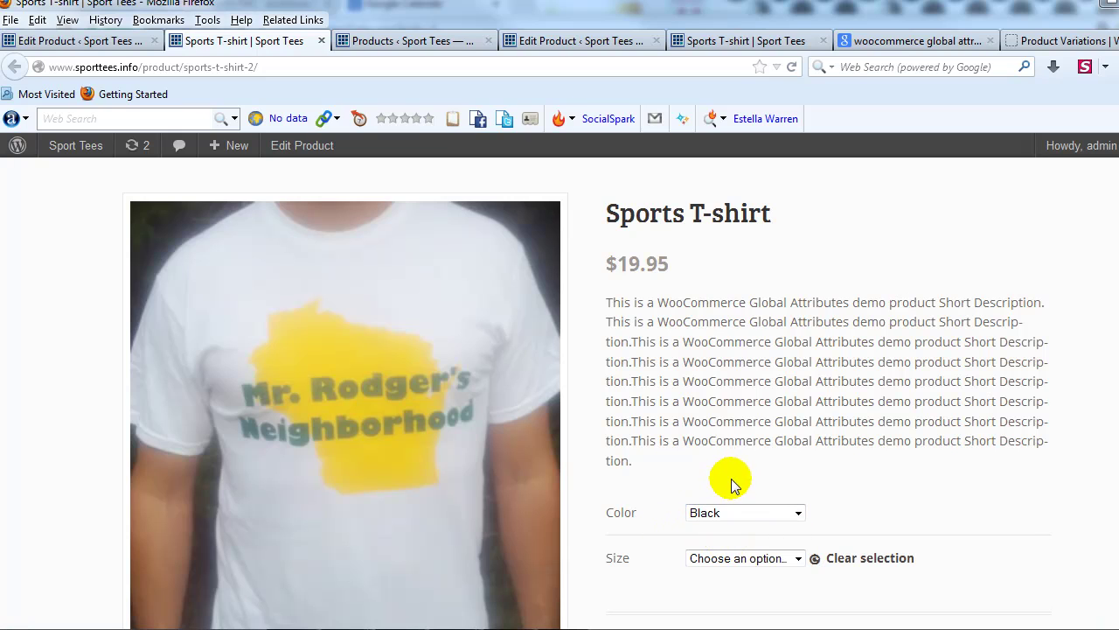
click(741, 559)
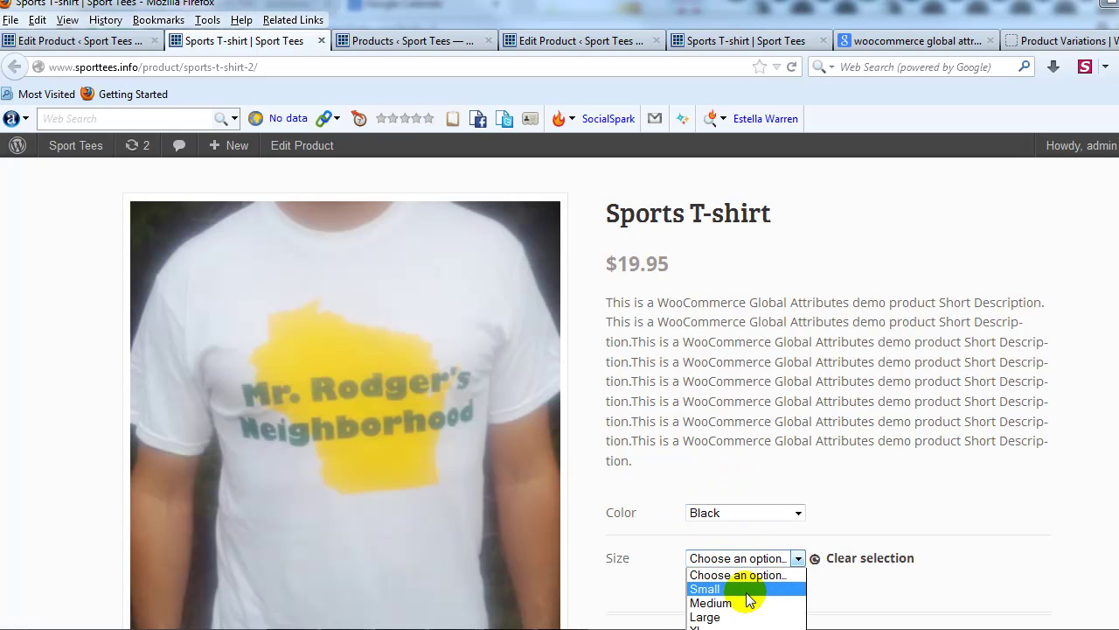
click(742, 591)
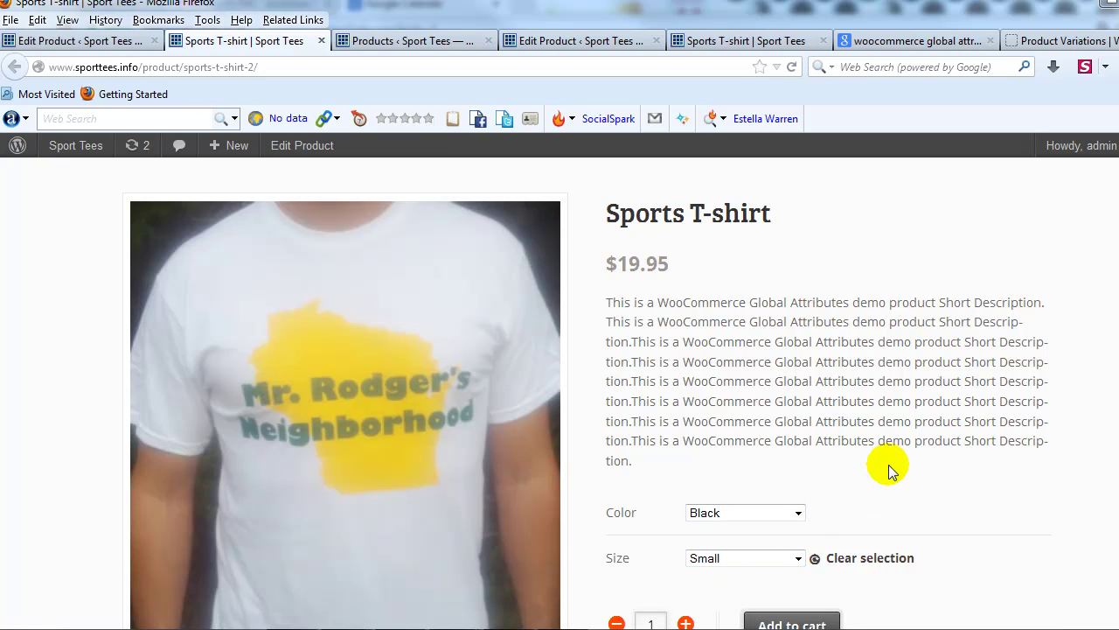
scroll(887, 467, down, 2)
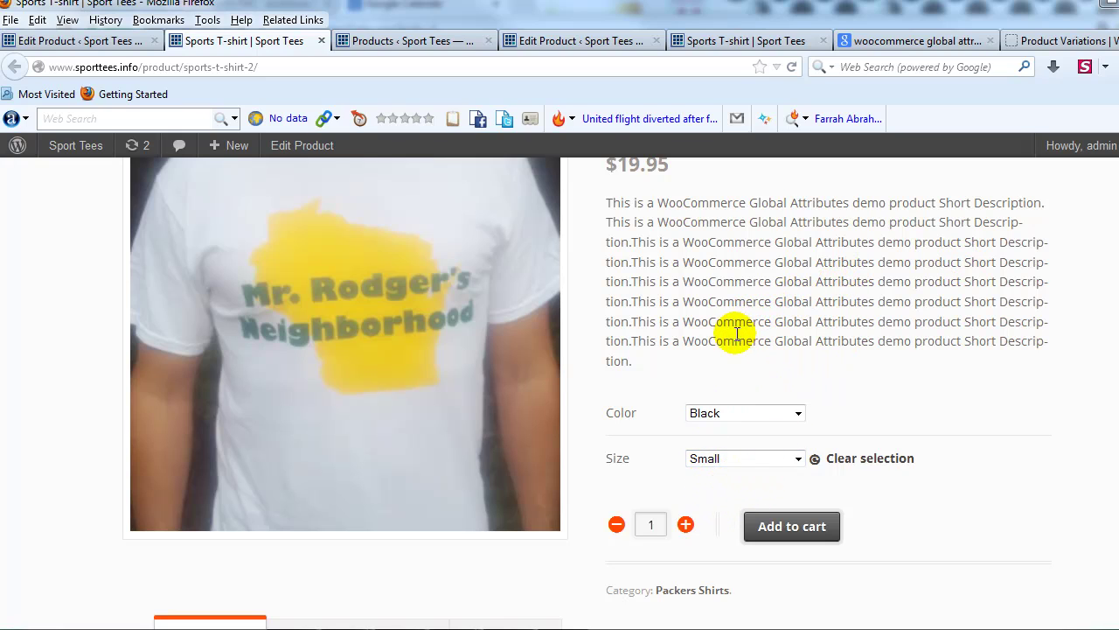
scroll(707, 340, up, 2)
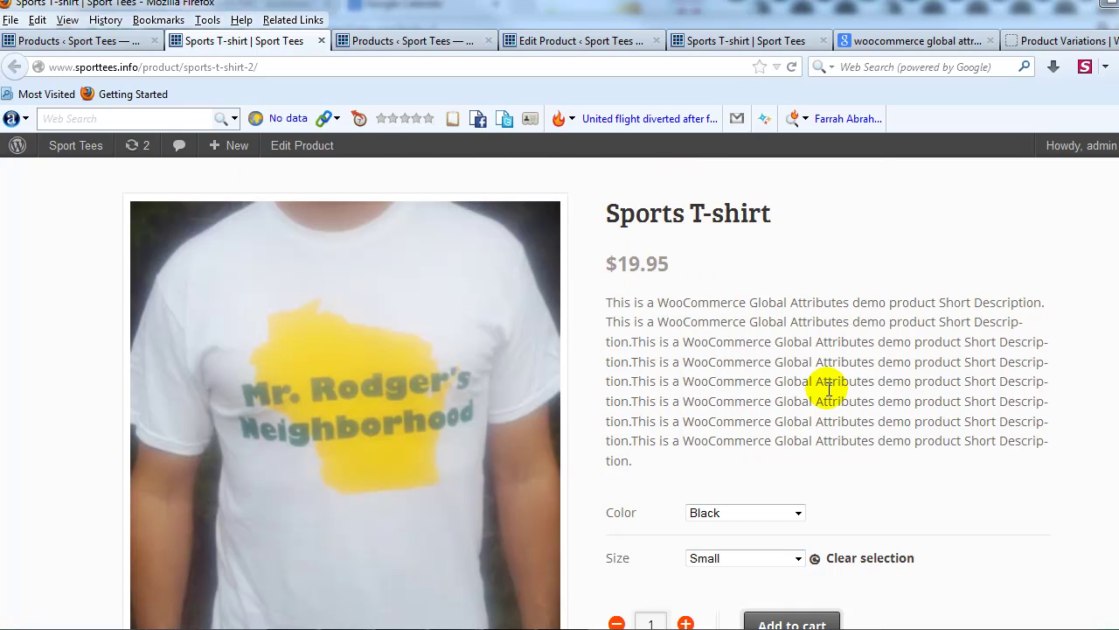